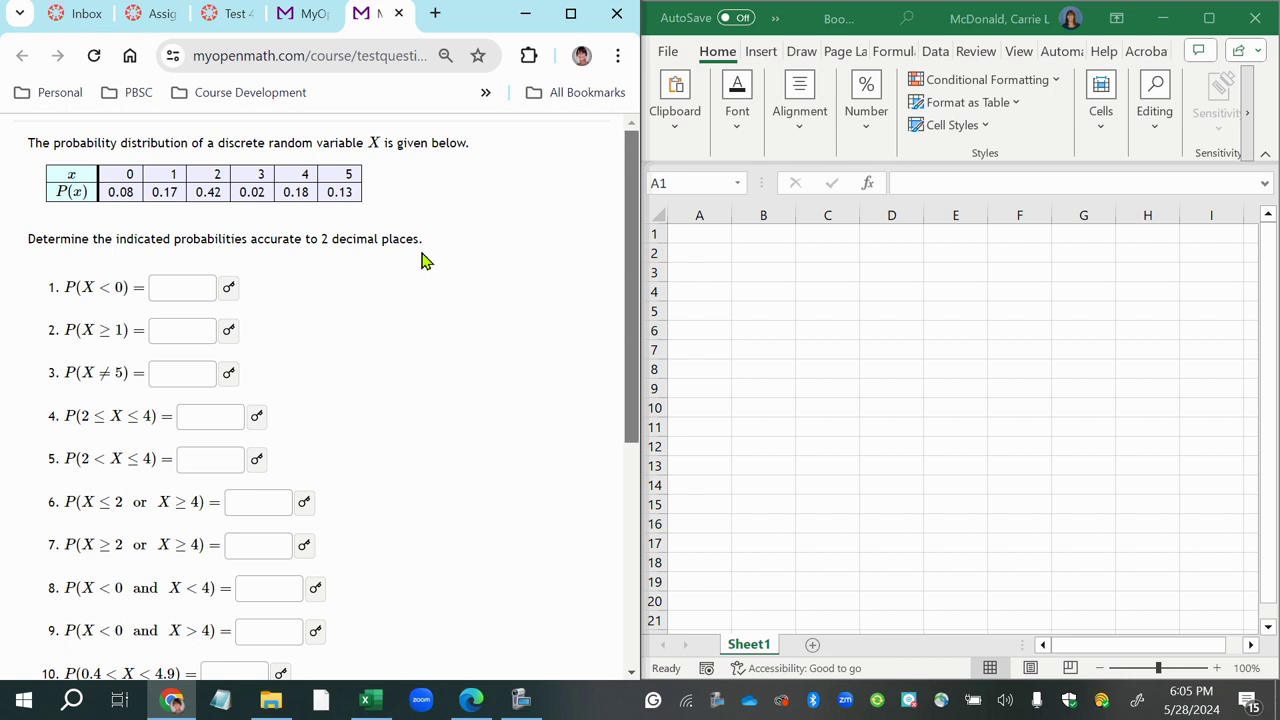
Select the MyOpenMath probability table for x = 0–5 so it can be copied.
left_click_drag(28, 166, 396, 203)
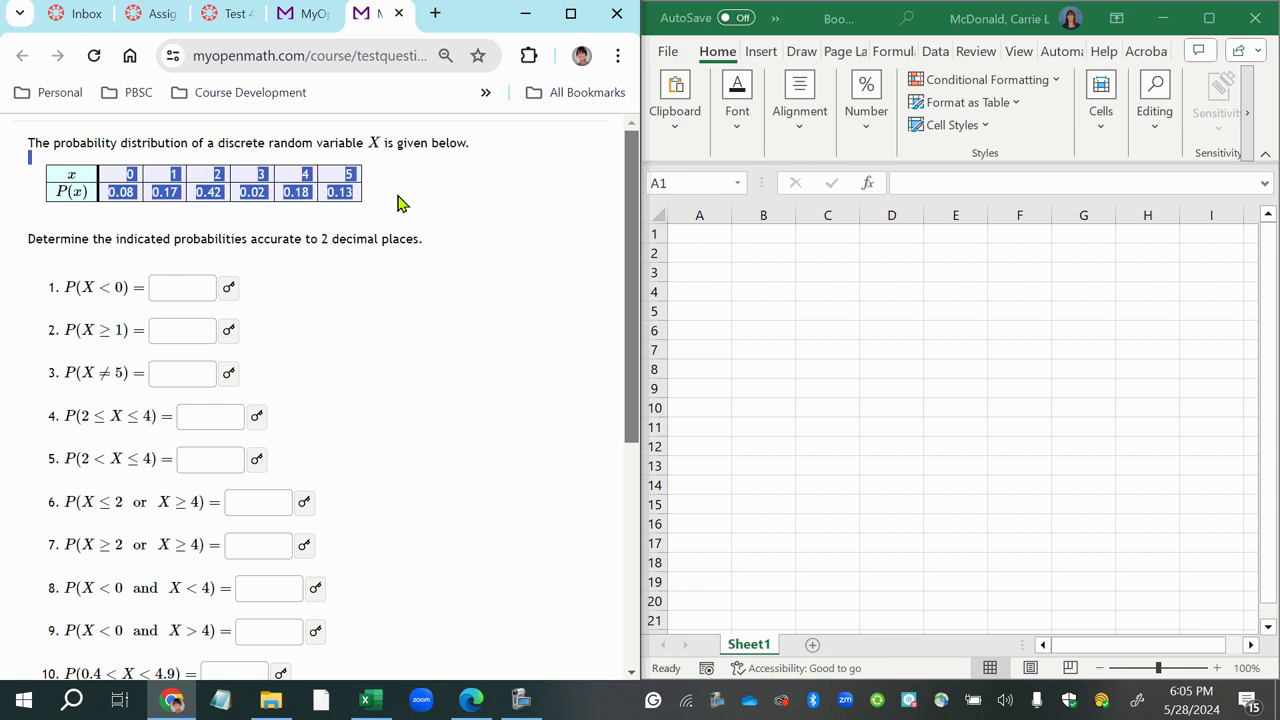
Paste the distribution table into A1:G2 and relabel A1 as x and A2 as P(x).
left_click(679, 234)
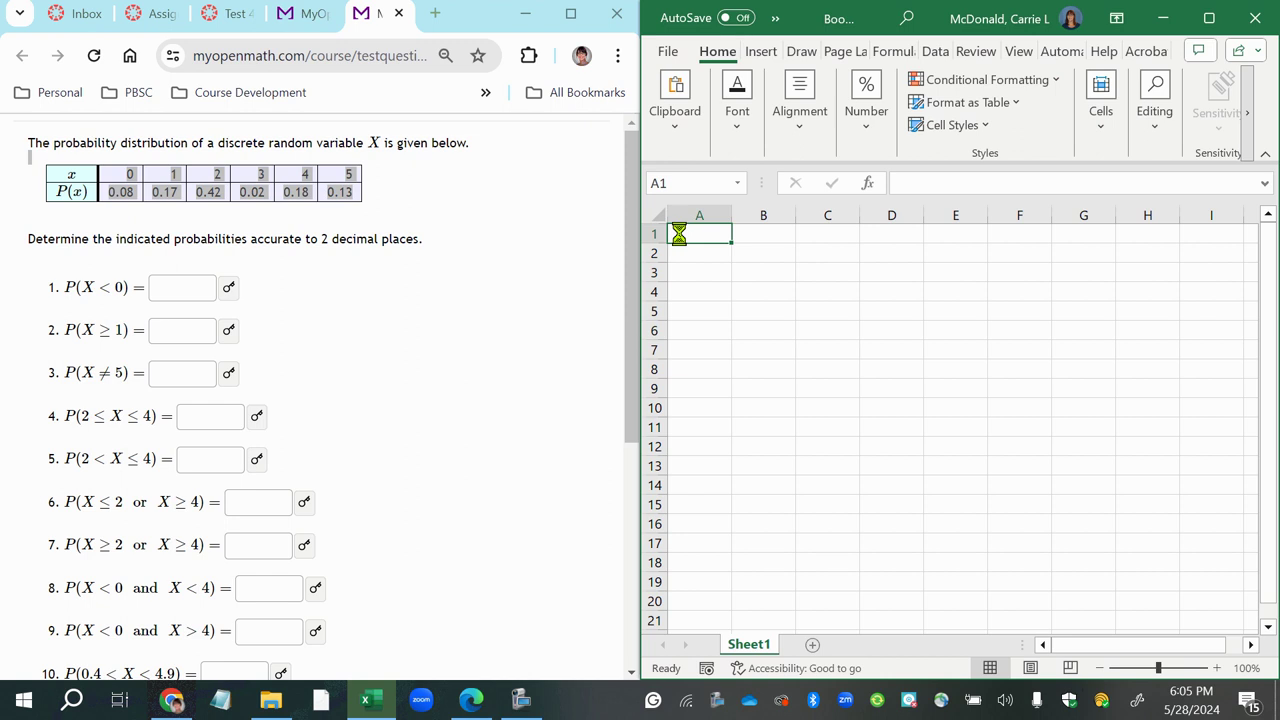
type("x\t0\t1\t2\t3\t4\t5 P(x)\t0.08\t0.17\t0.42\t0.02\t0.18\t0.13")
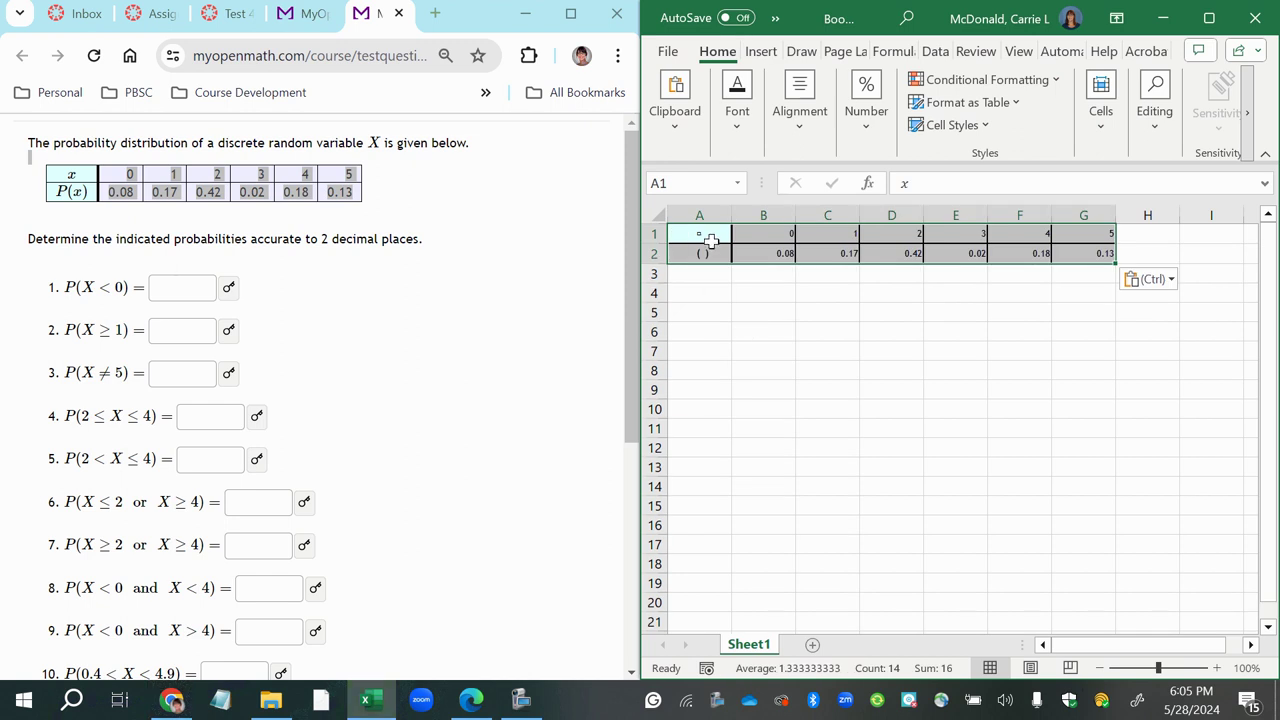
left_click(710, 240)
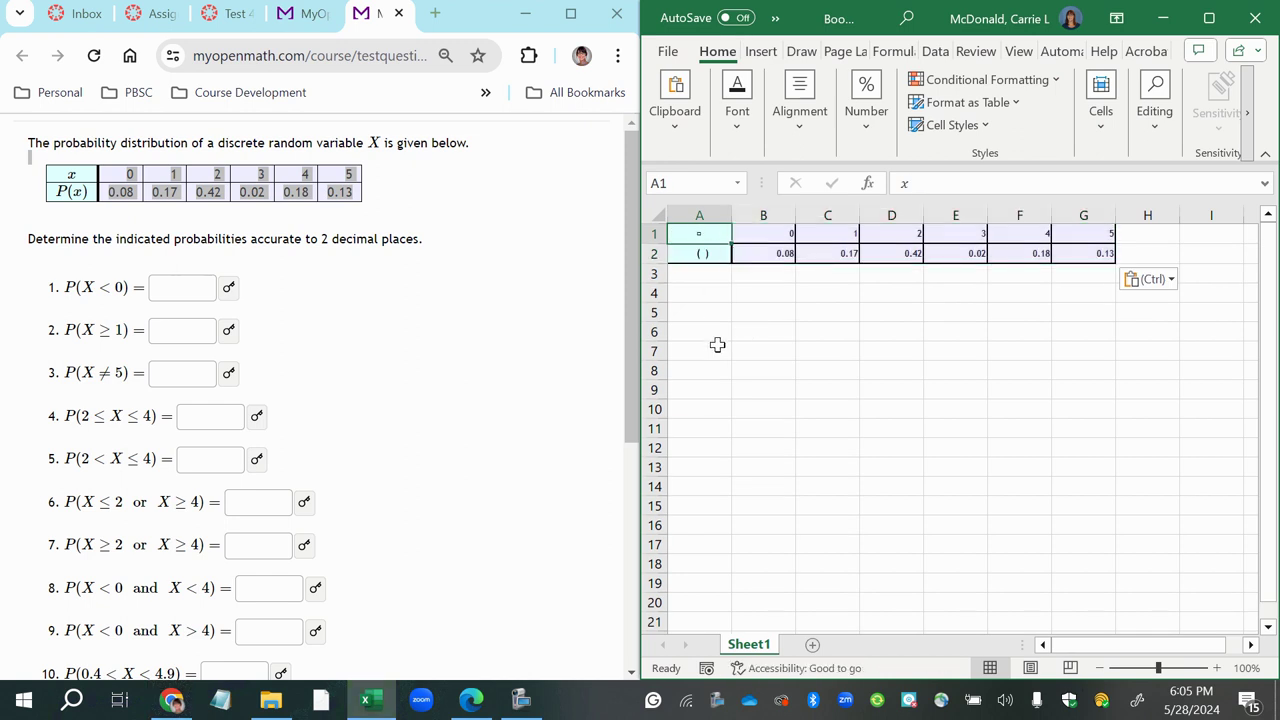
type("x")
key("Return")
type("P(")
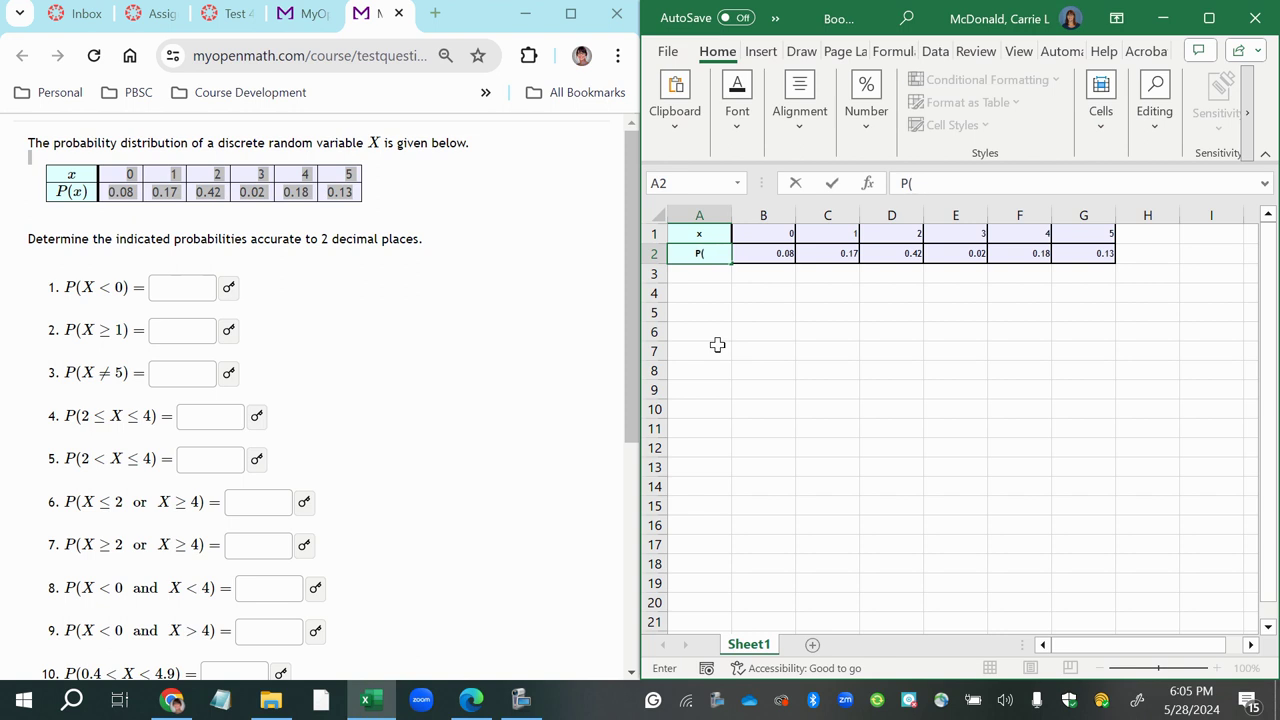
type("x)")
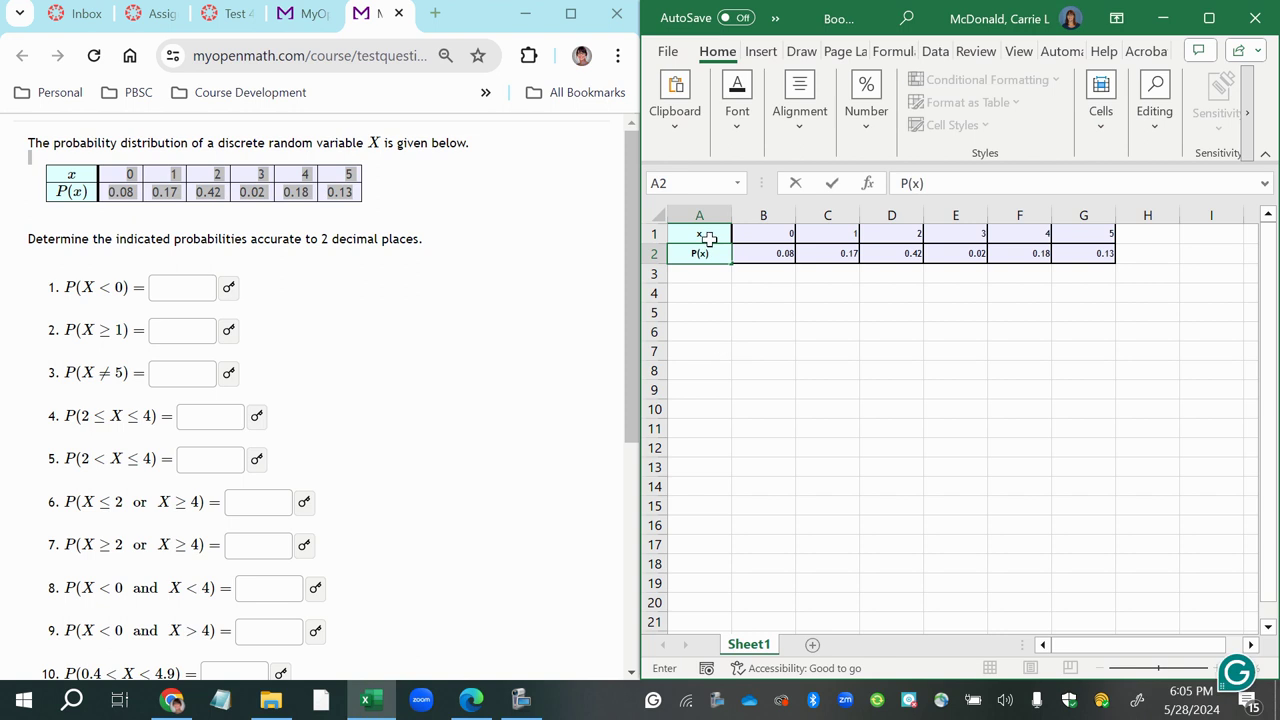
left_click(707, 238)
left_click(771, 243)
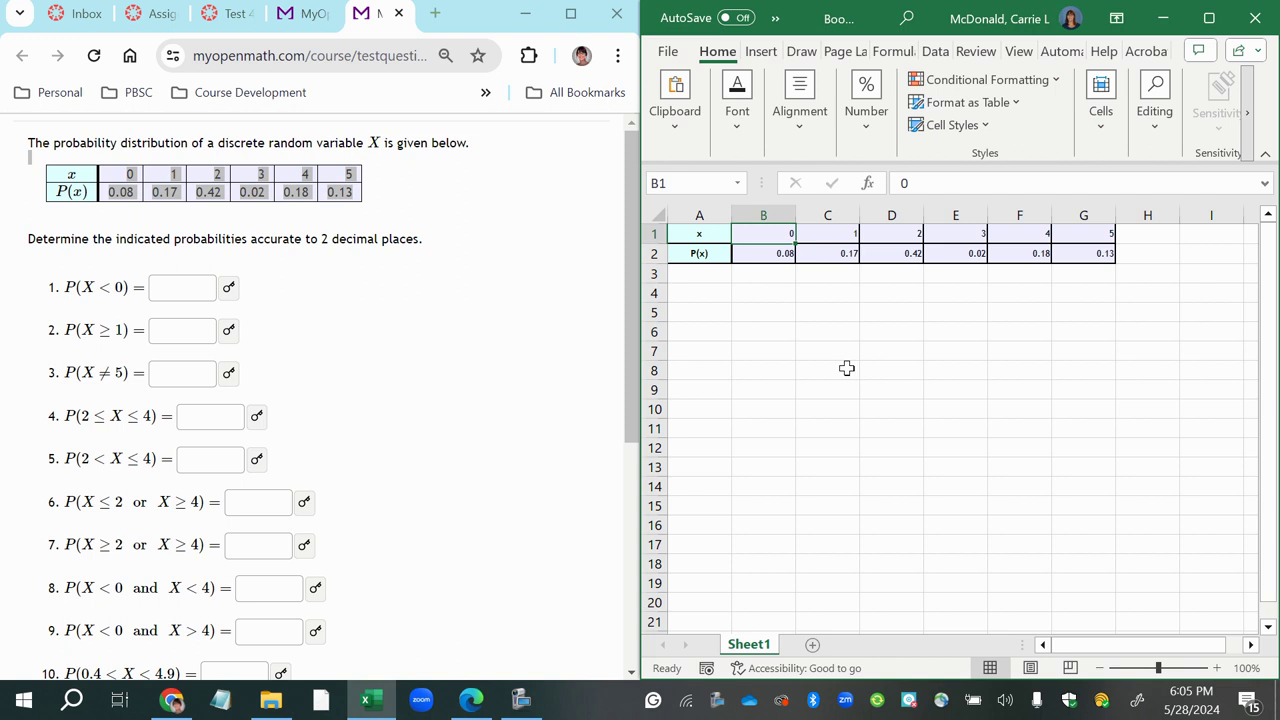
Zoom the worksheet in to 120% so the x/P(x) table is easier to read.
scroll(990, 420, "up", 2)
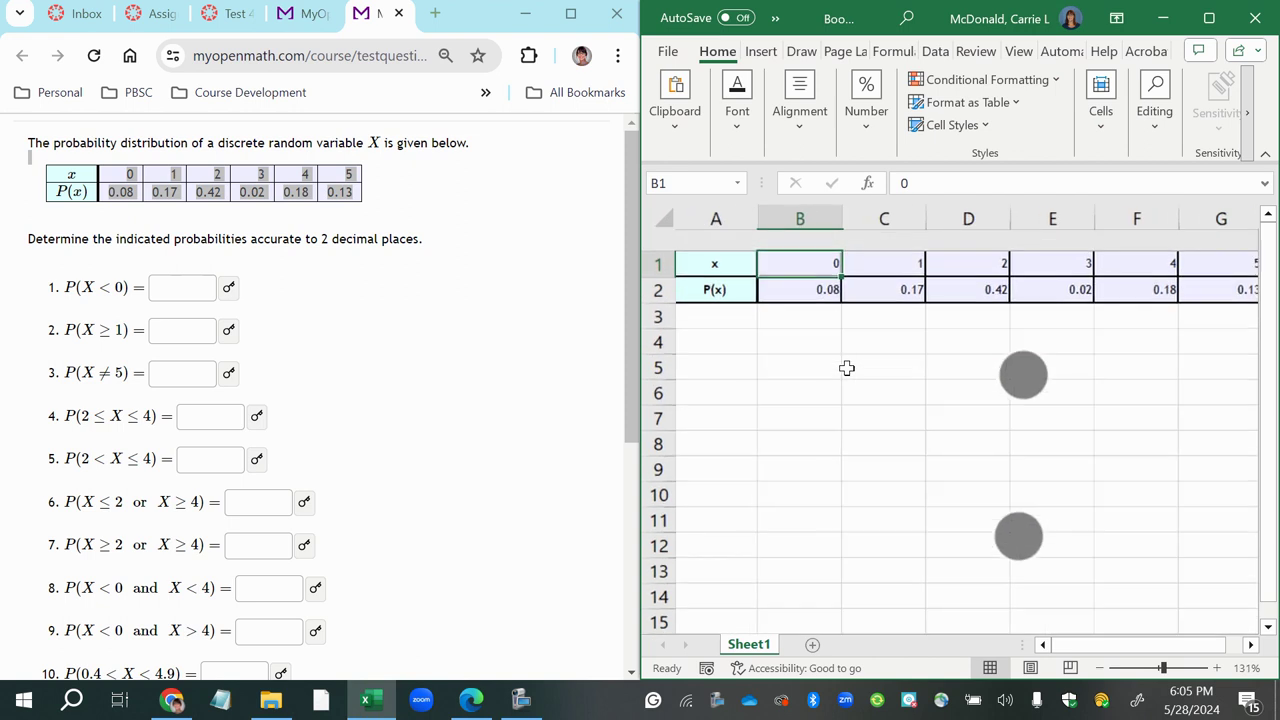
scroll(1000, 470, "up", 1)
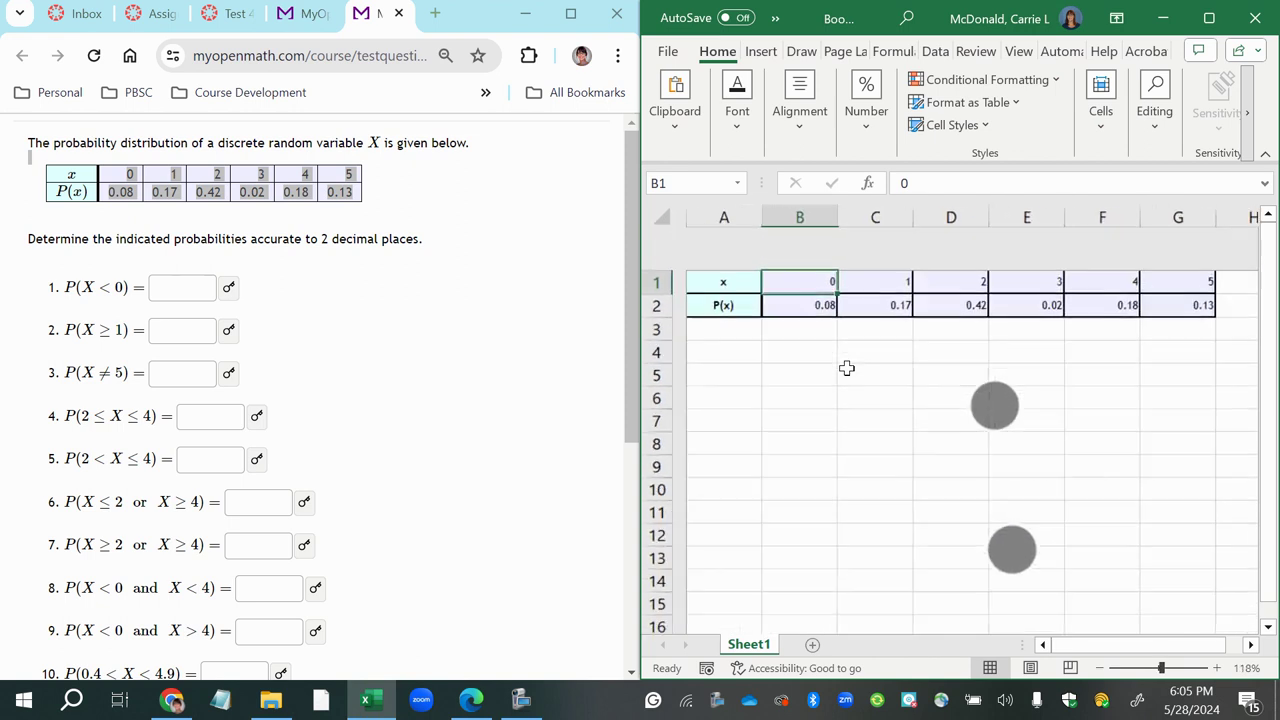
scroll(1003, 477, "up", 1)
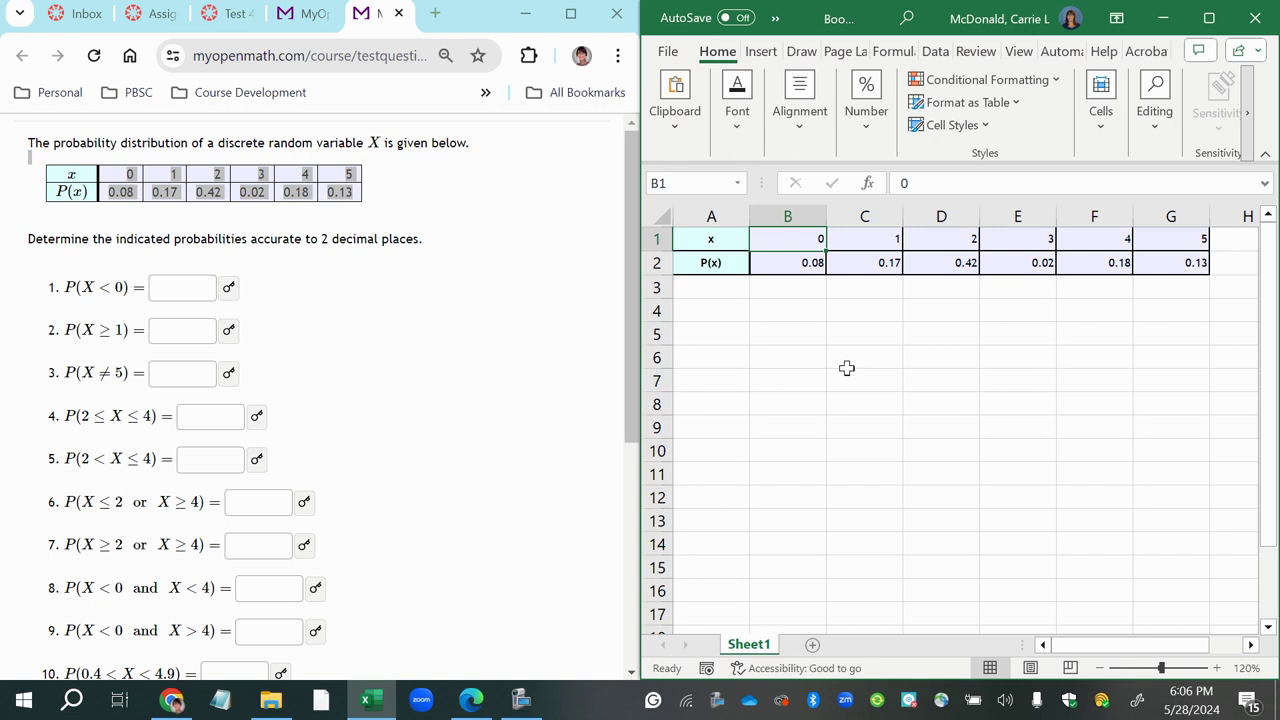
left_click(811, 264)
left_click(889, 264)
left_click(928, 270)
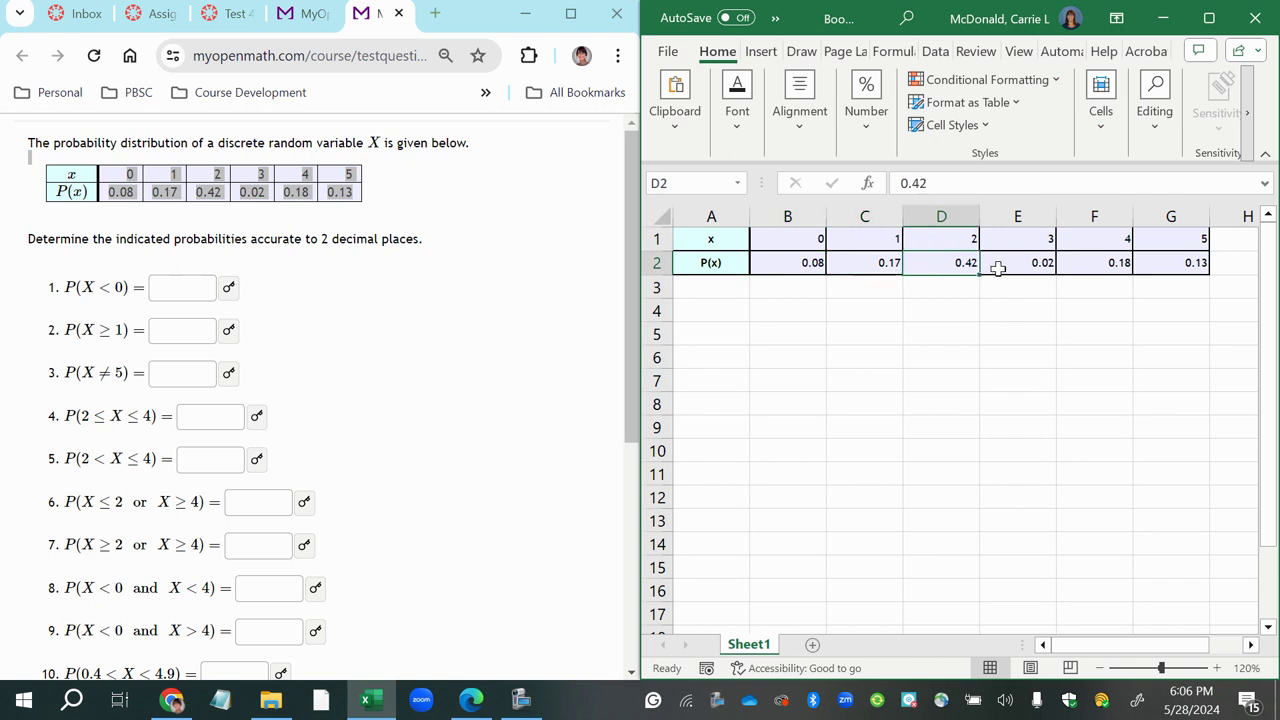
left_click(1022, 262)
left_click(1125, 263)
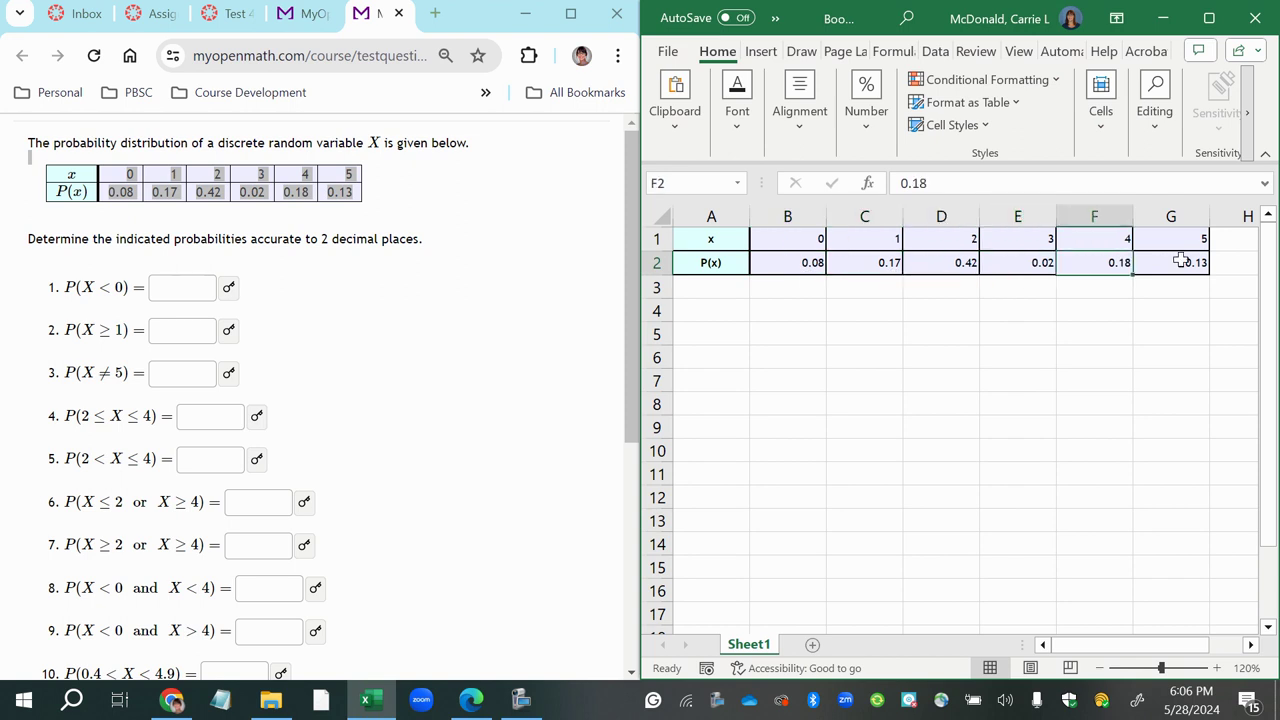
left_click(1181, 259)
left_click(810, 256)
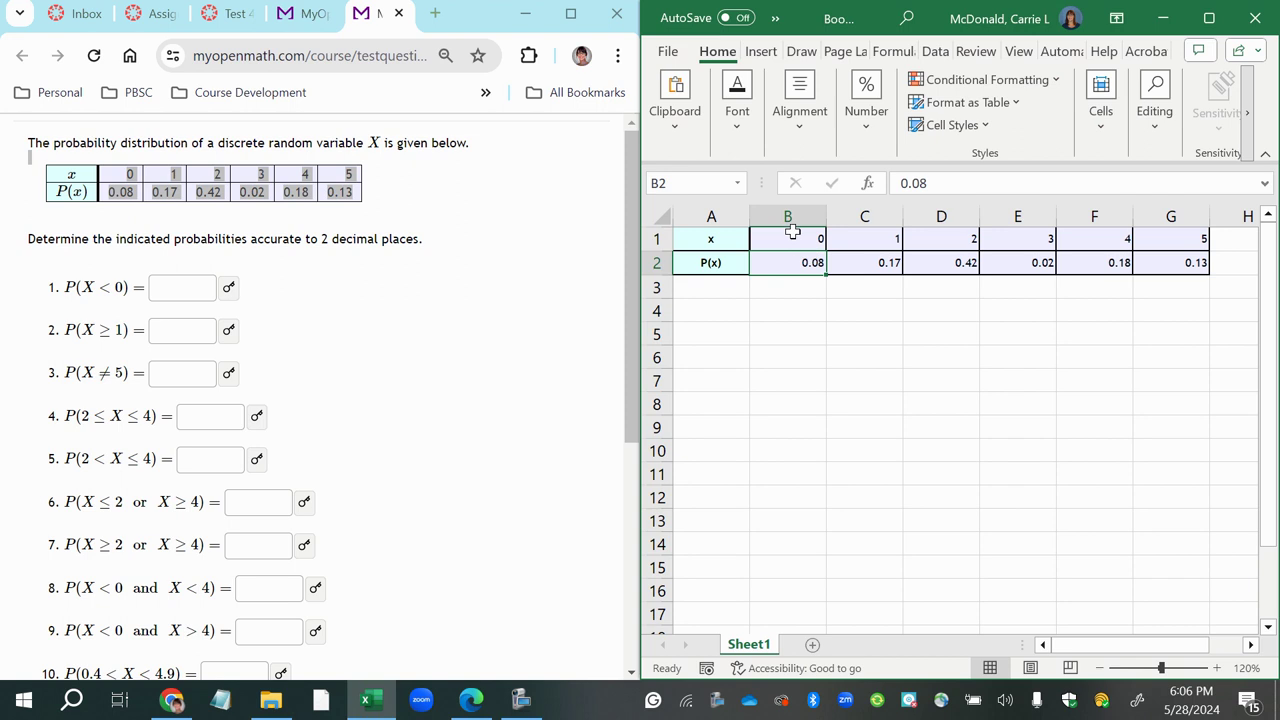
left_click(793, 232)
left_click(858, 236)
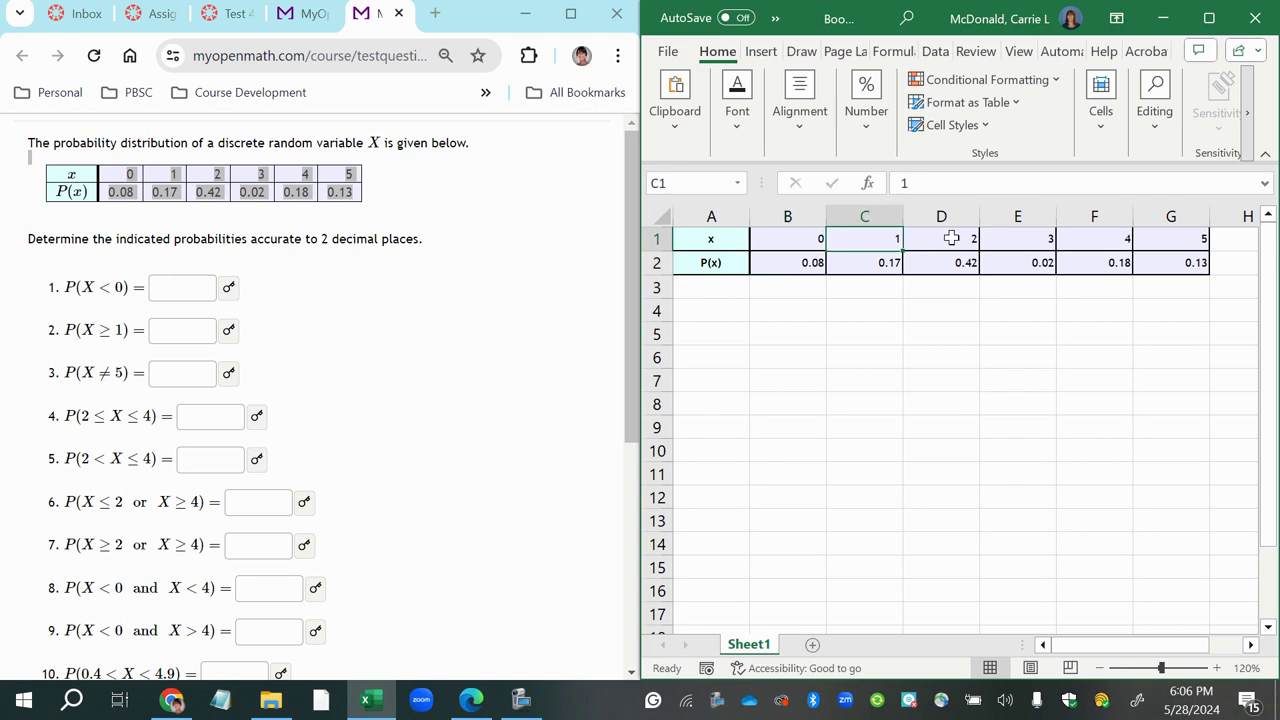
left_click(950, 237)
left_click(1000, 245)
left_click(1101, 236)
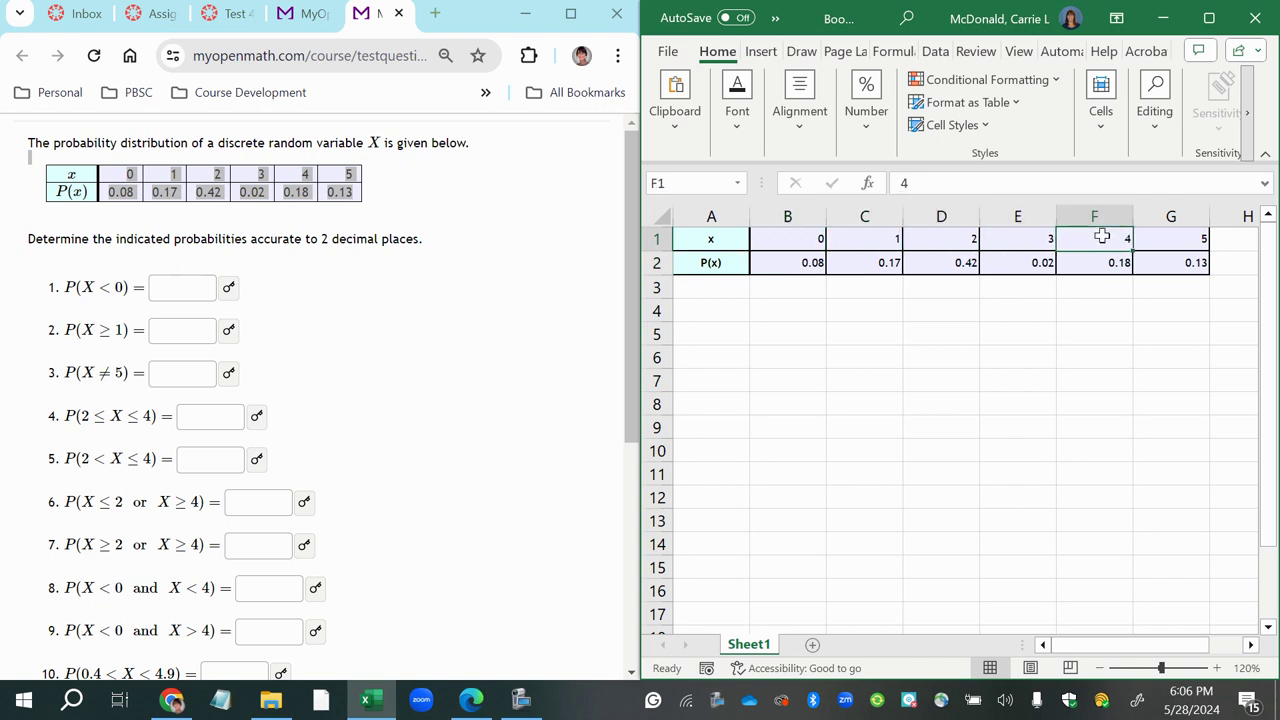
left_click(790, 264)
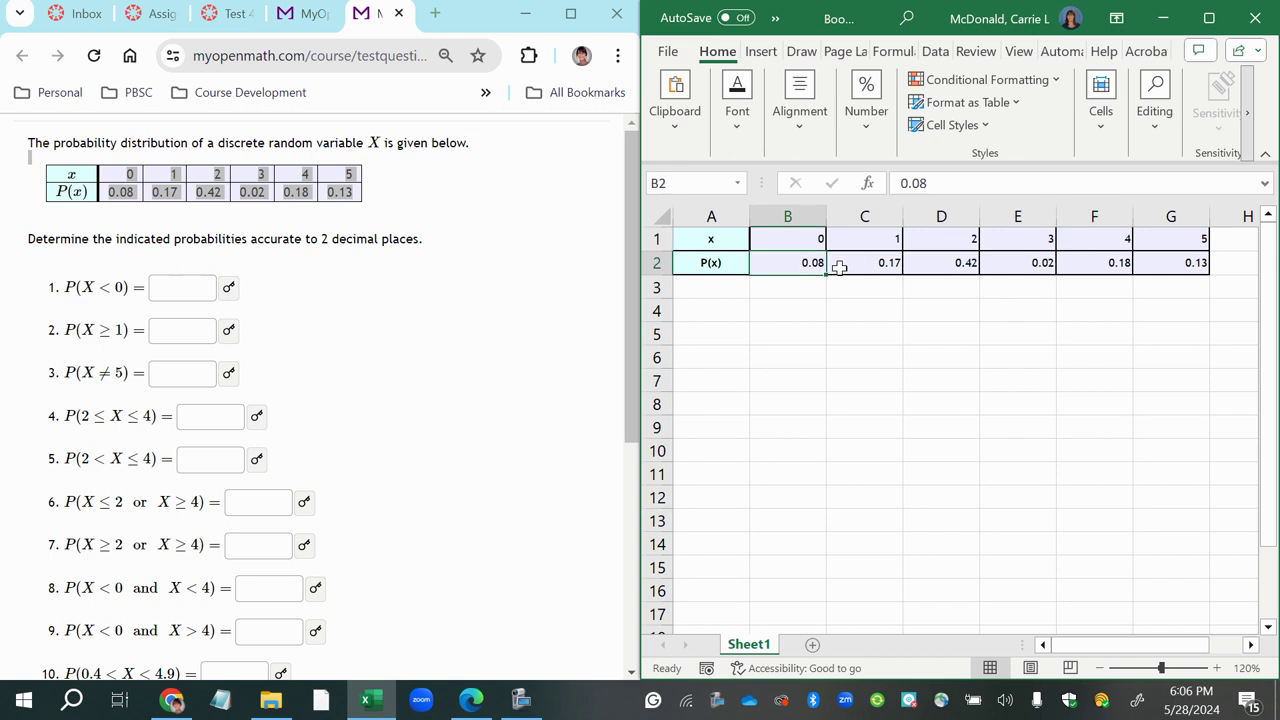
left_click(867, 291)
left_click(890, 262)
left_click(930, 264)
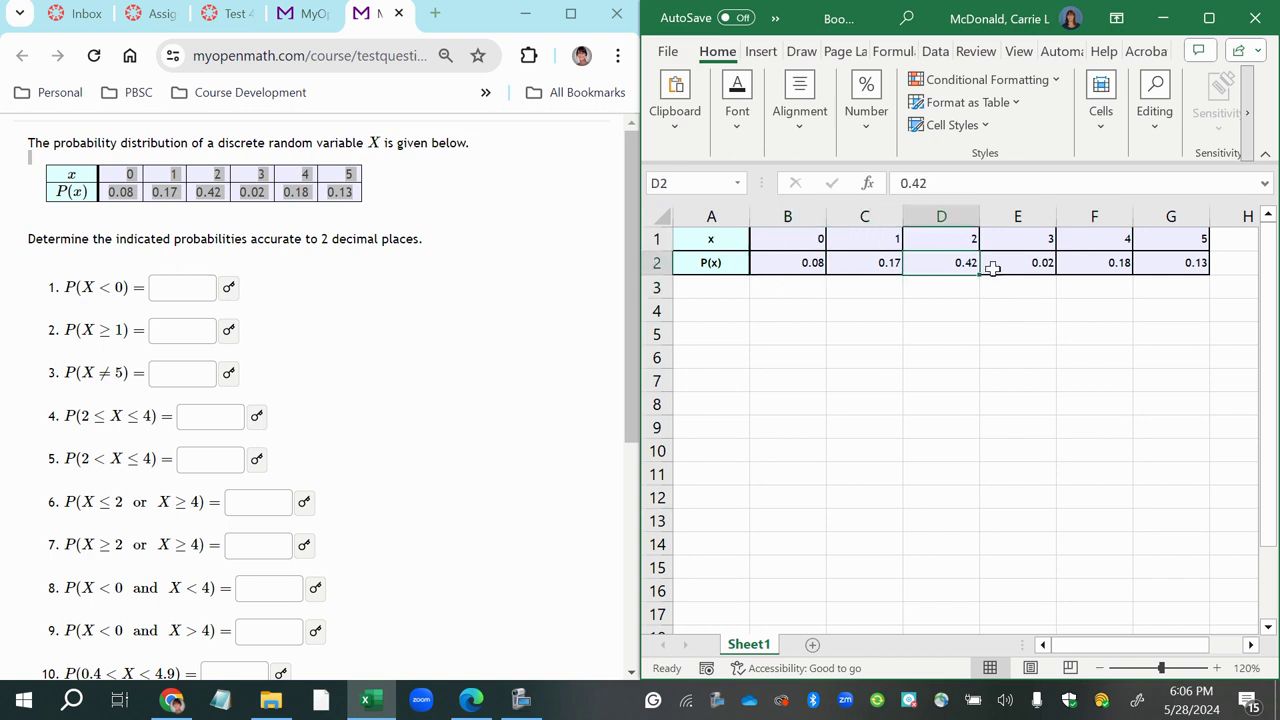
left_click(1020, 265)
left_click(1086, 265)
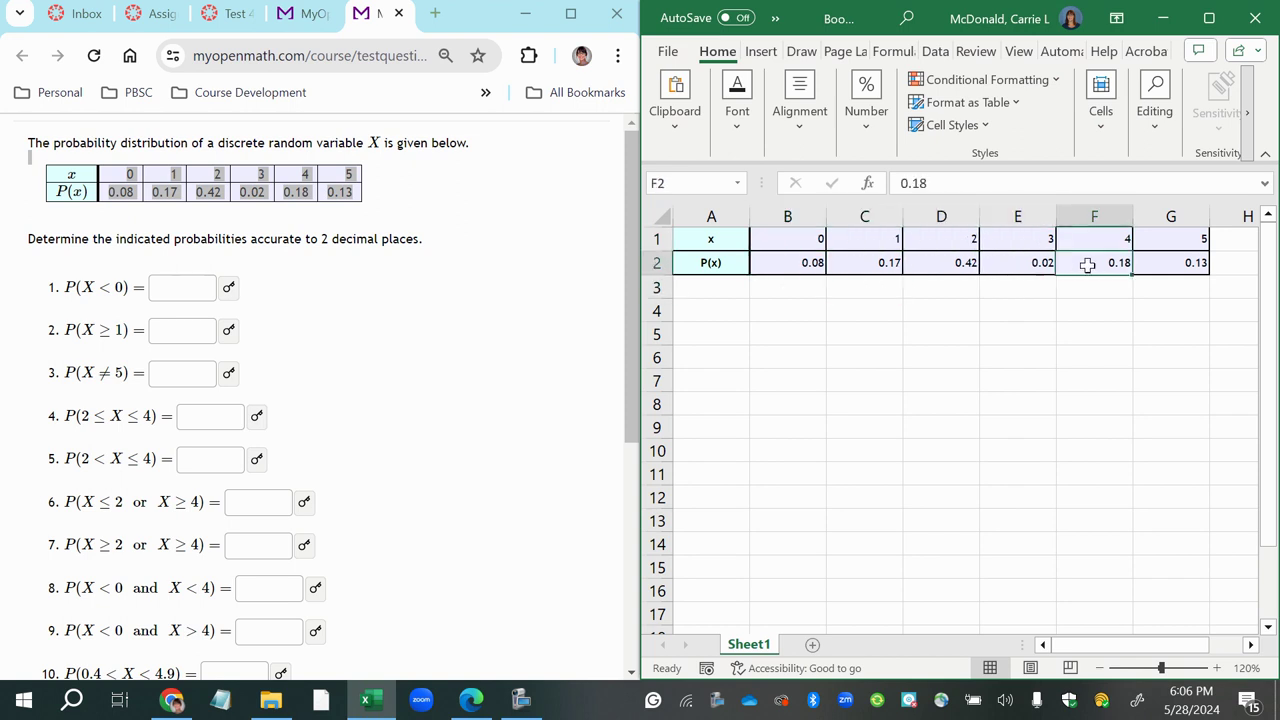
left_click(1190, 260)
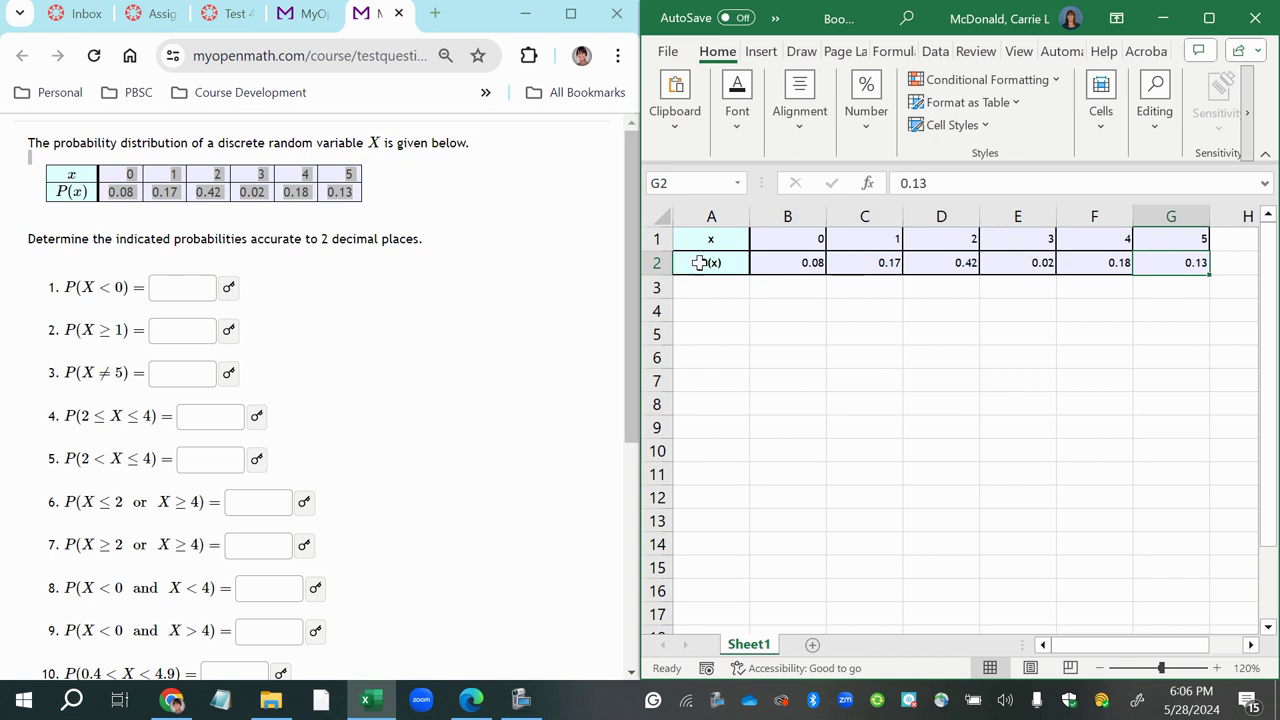
Answer MyOpenMath question 1, P(X < 0), with 0 and submit it.
left_click(62, 288)
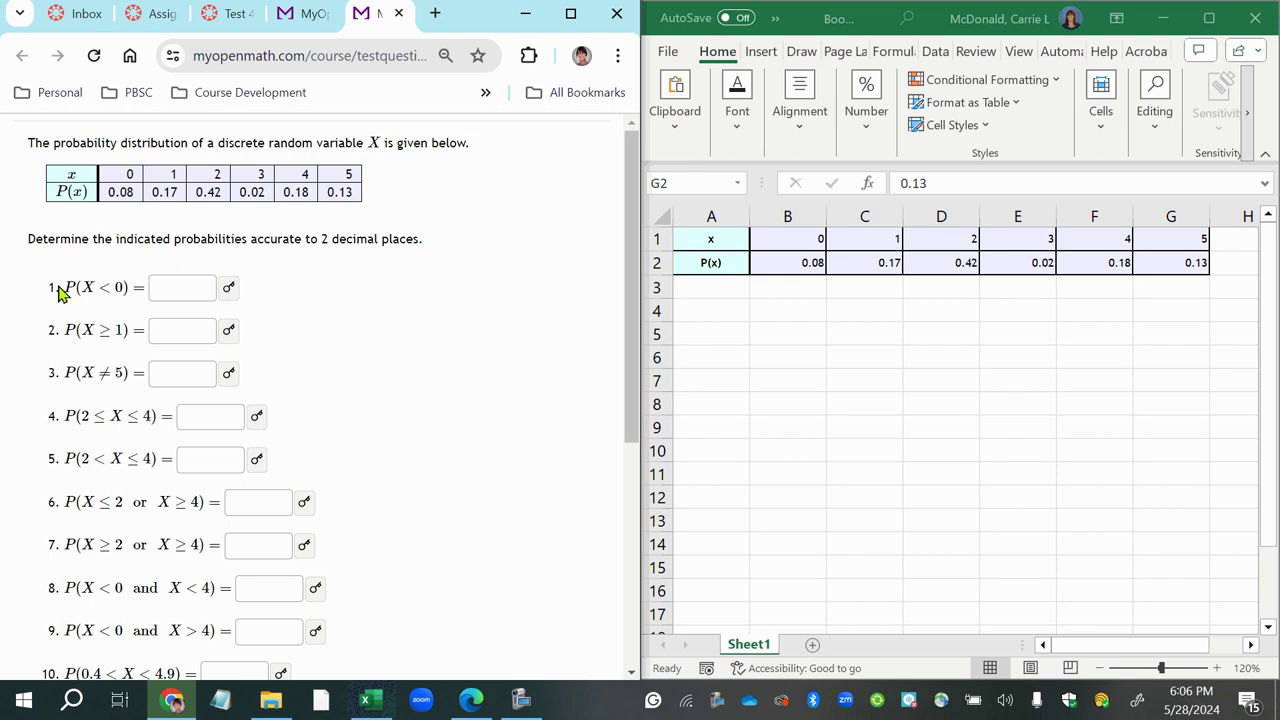
key("Tab")
left_click(27, 370)
left_click(172, 287)
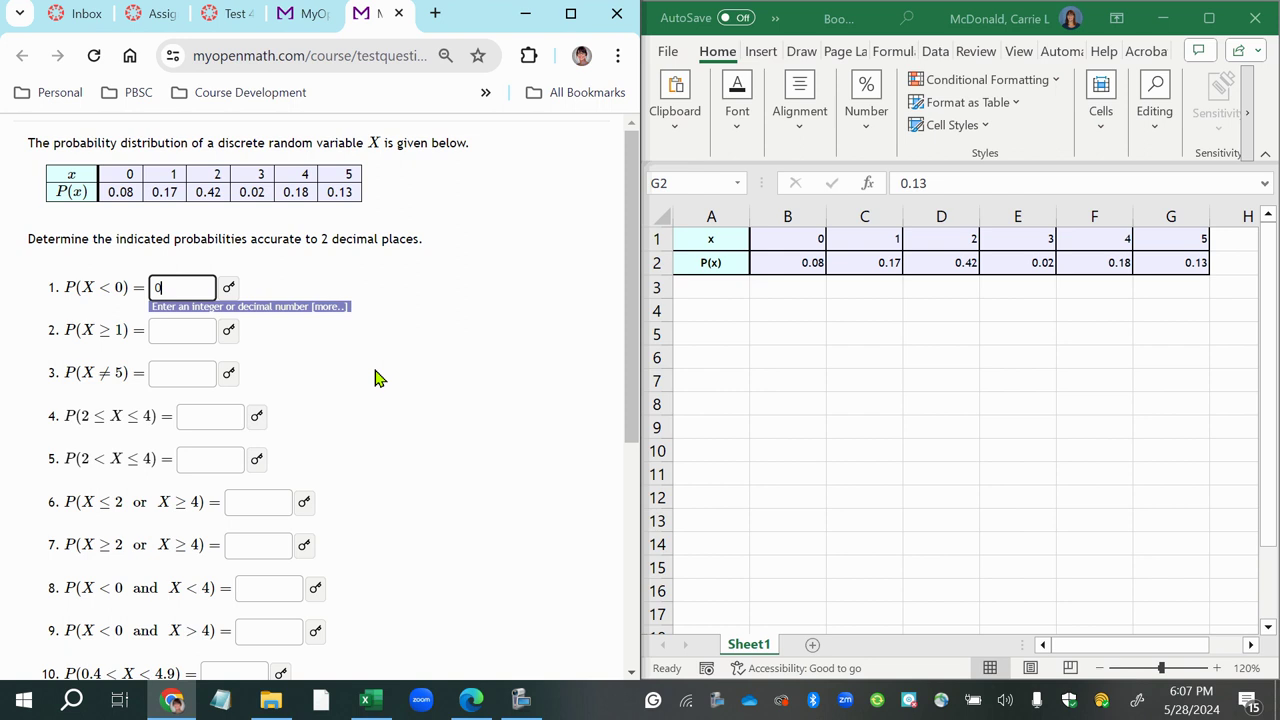
key("Return")
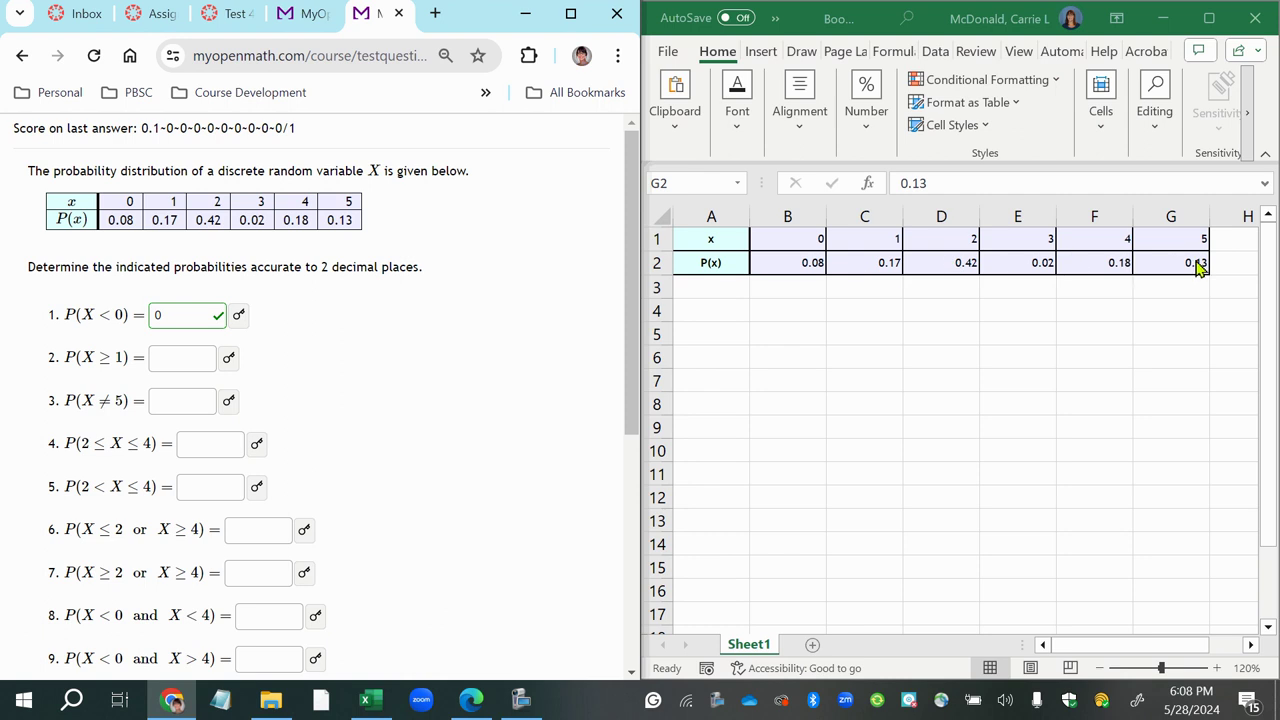
Label cell A4 as P(X>=1).
left_click(715, 309)
type("P(X")
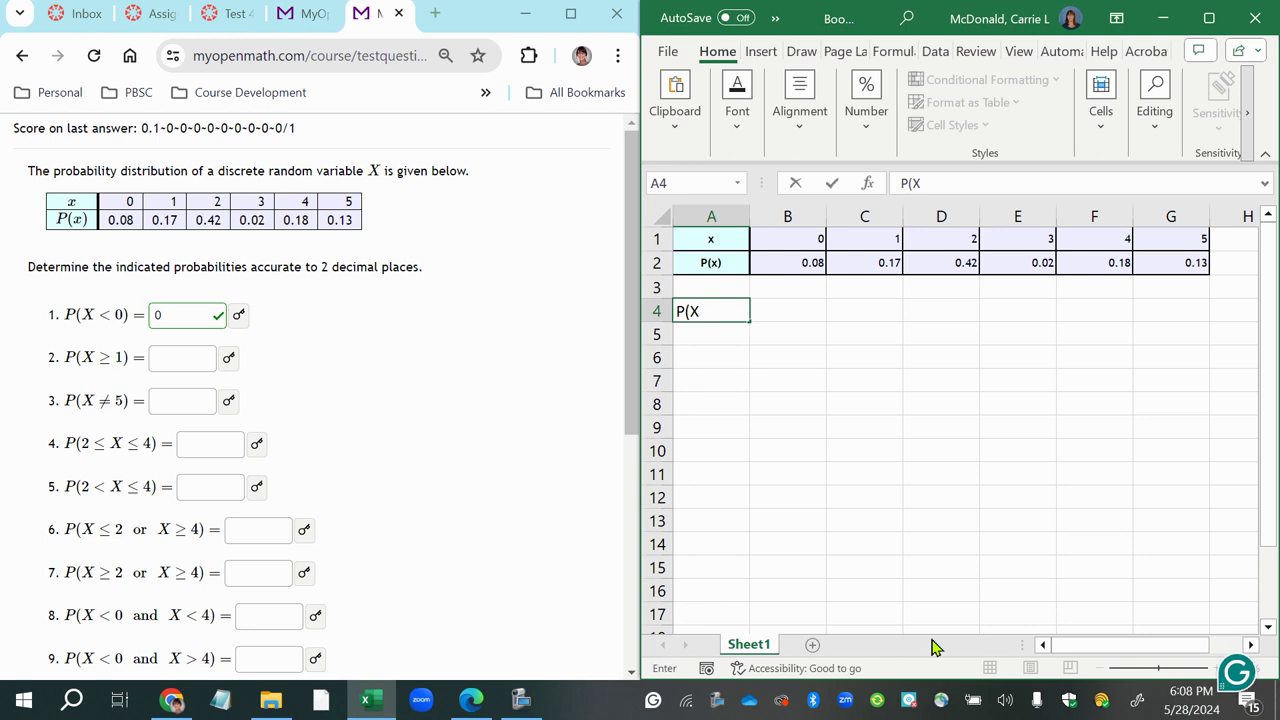
type(">")
key("BackSpace")
type("=1)")
key("Tab")
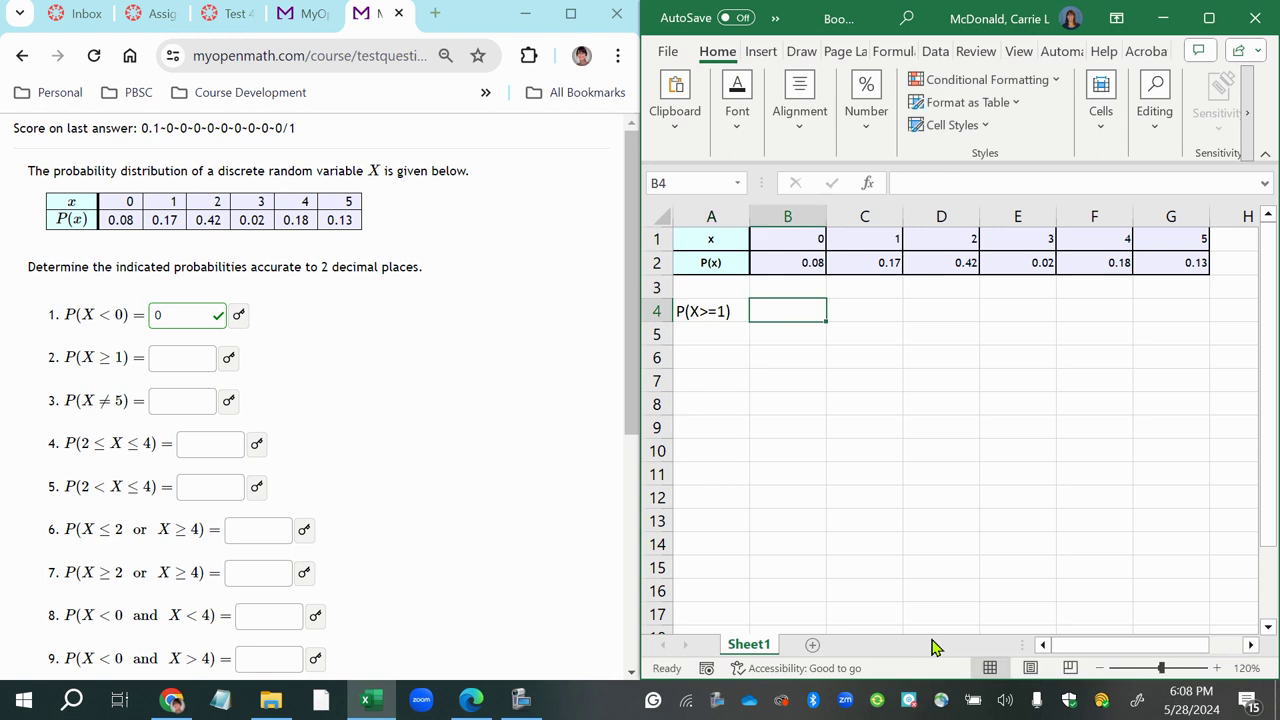
Compute =SUM(C2:G2) in B4, giving 0.92, and submit .92 for question 2.
type("=sum(")
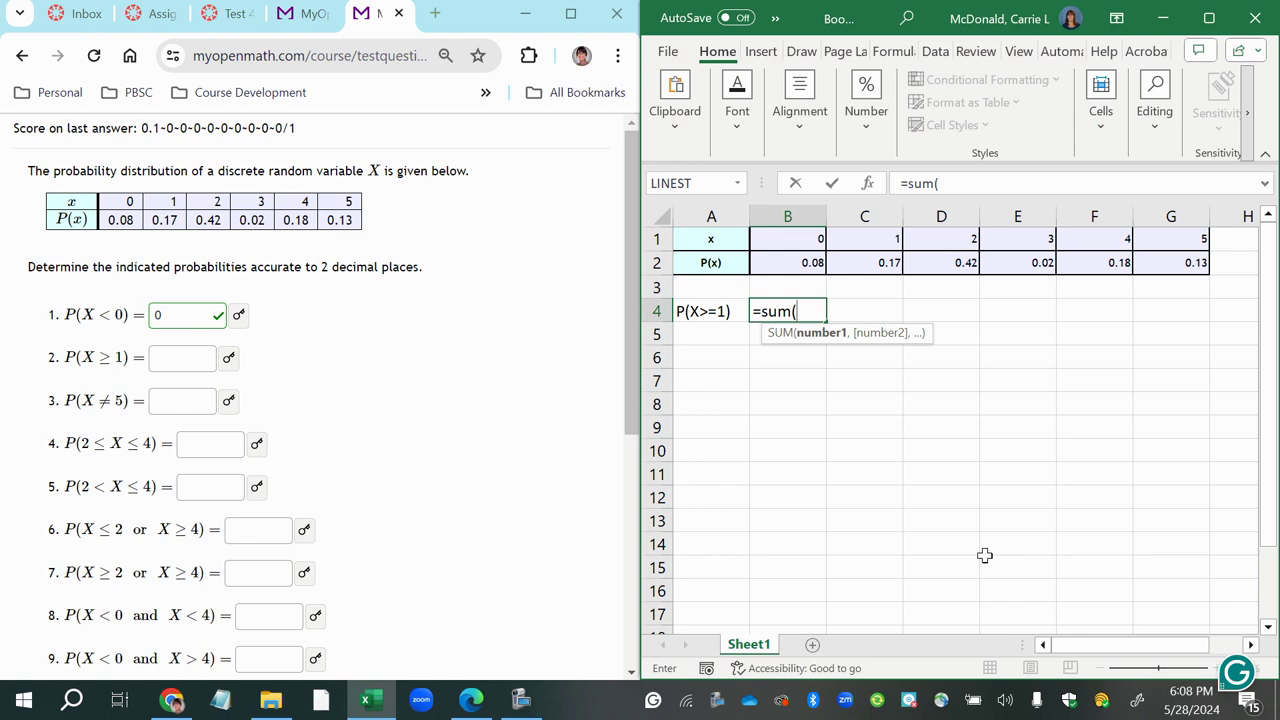
left_click_drag(863, 265, 1145, 262)
key("Return")
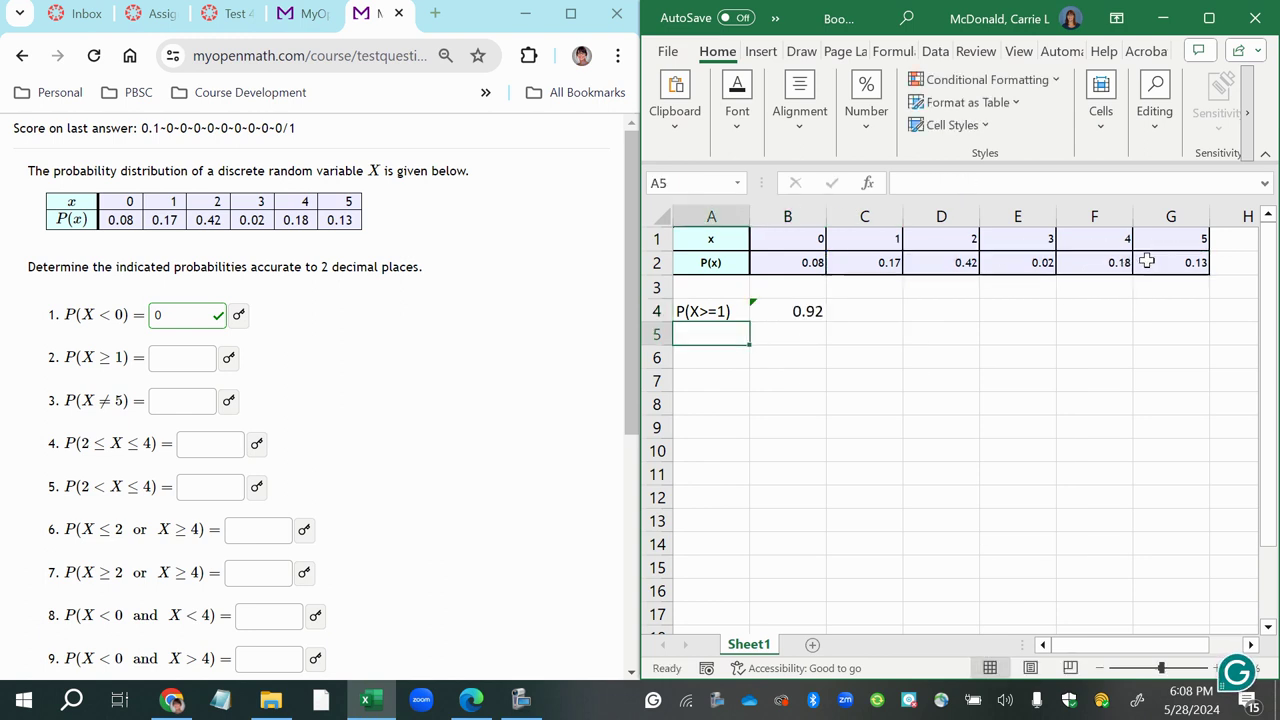
left_click(196, 357)
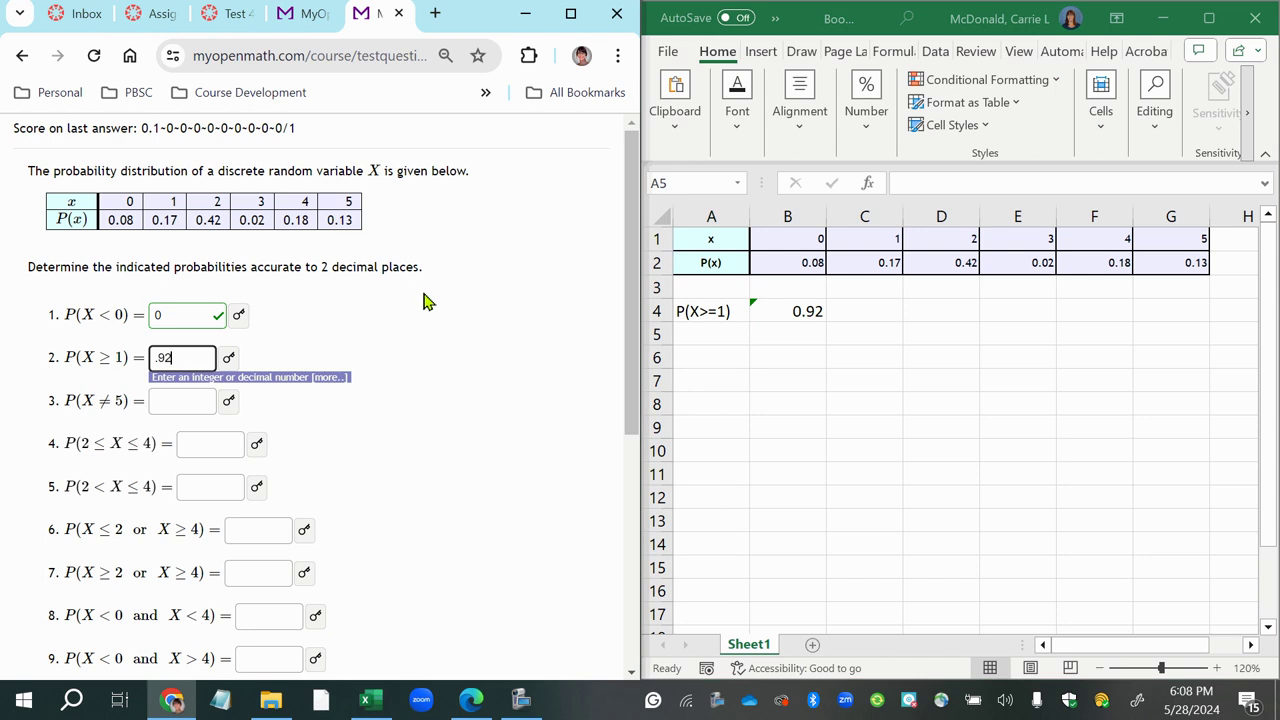
key("Return")
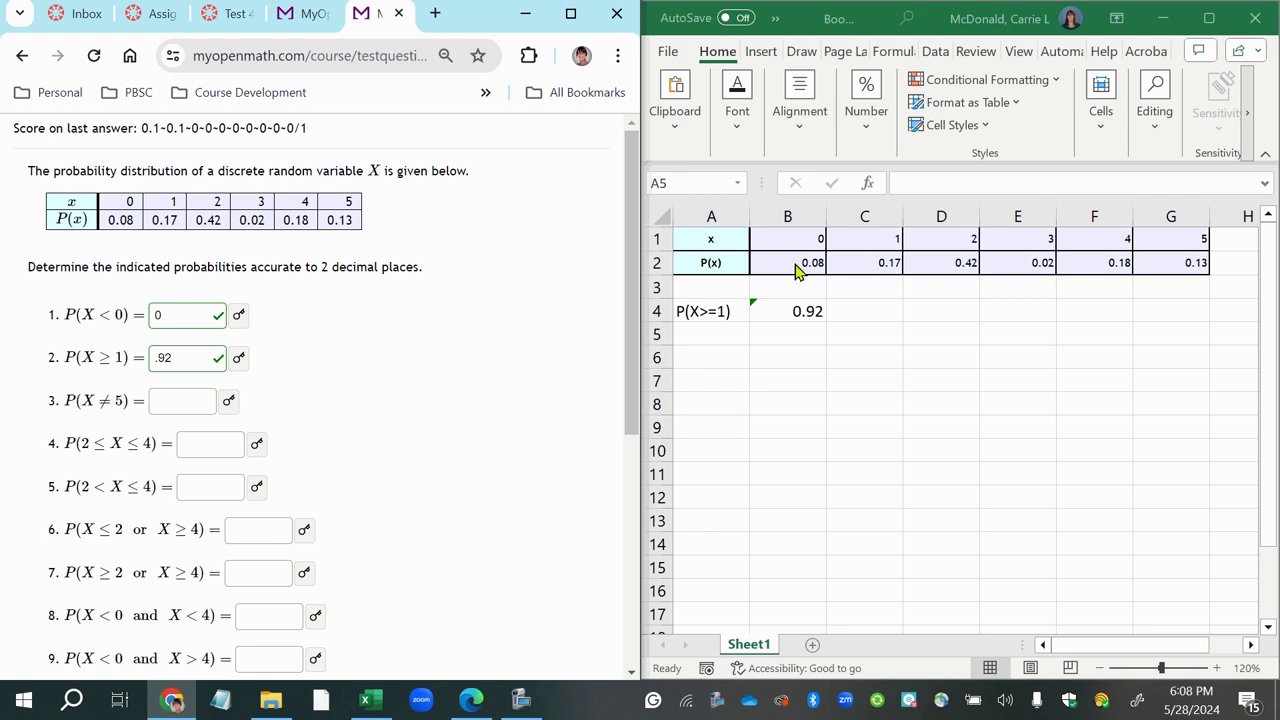
Label cell A5 as P(X!=5).
left_click(721, 337)
type("P(X>")
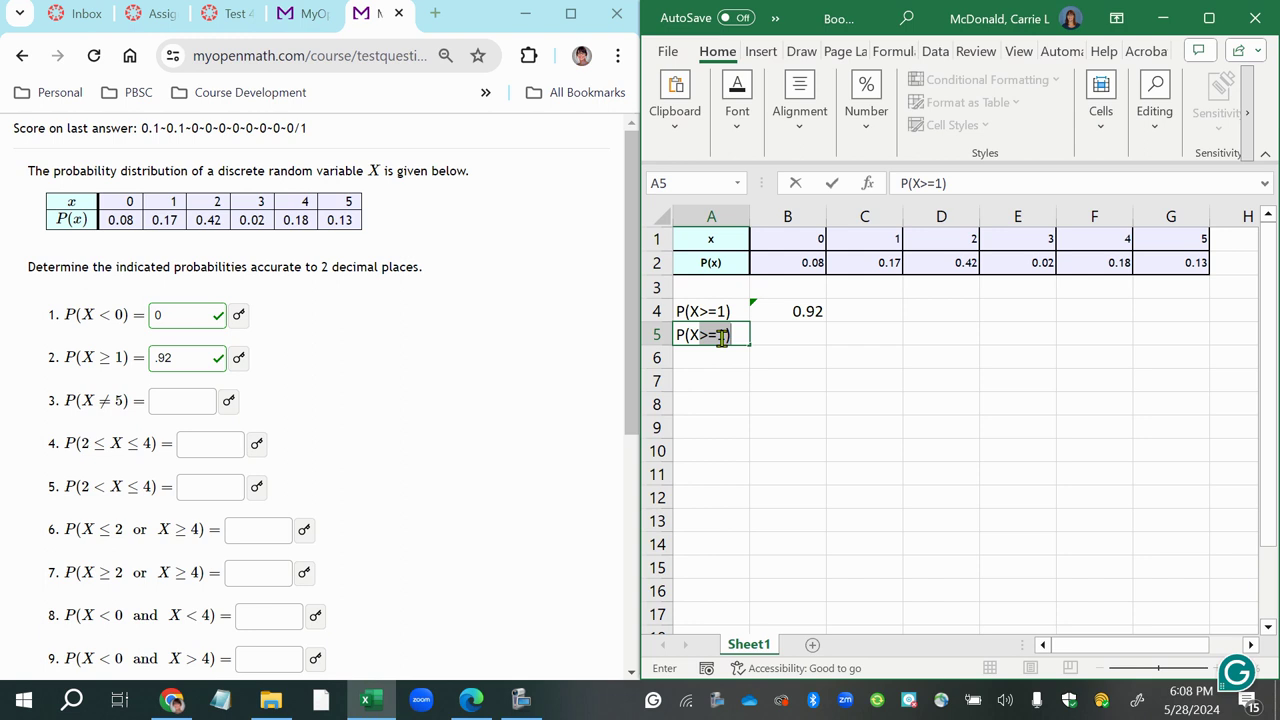
key("BackSpace")
key("BackSpace")
type("!=5)")
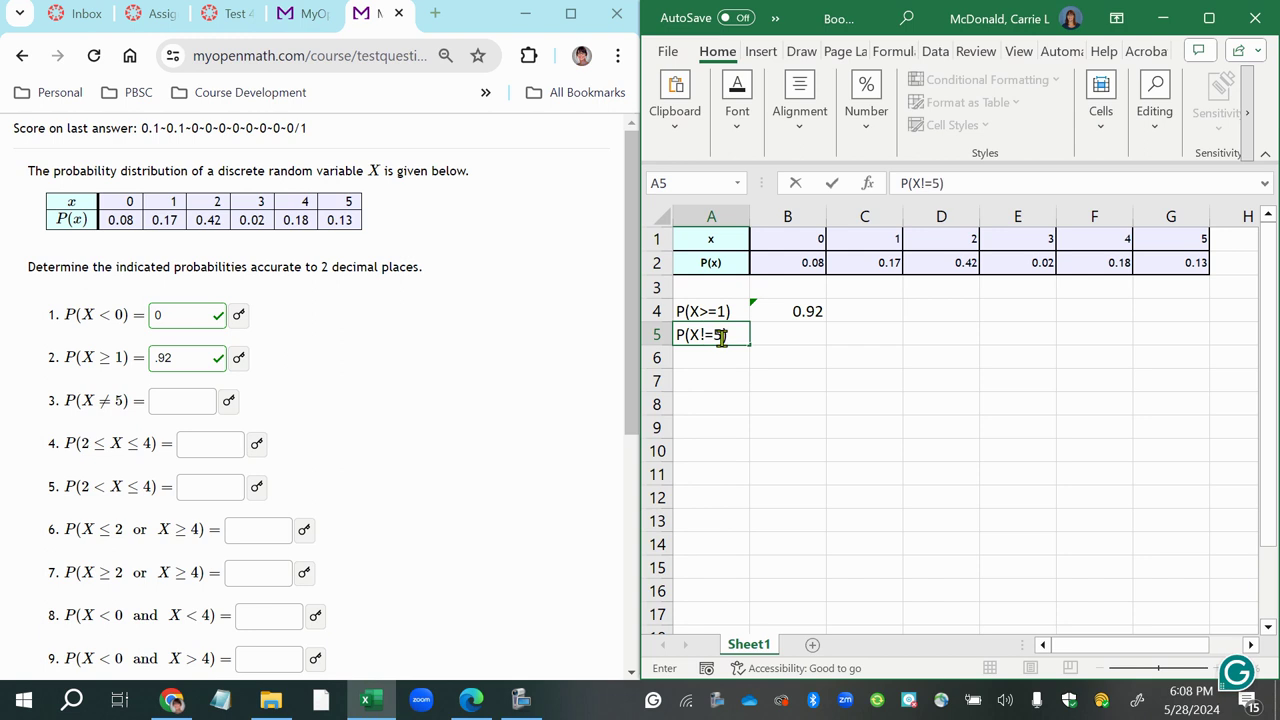
key("Tab")
Enter =sum(B2:F2) in B5 so it shows 0.87.
type("=")
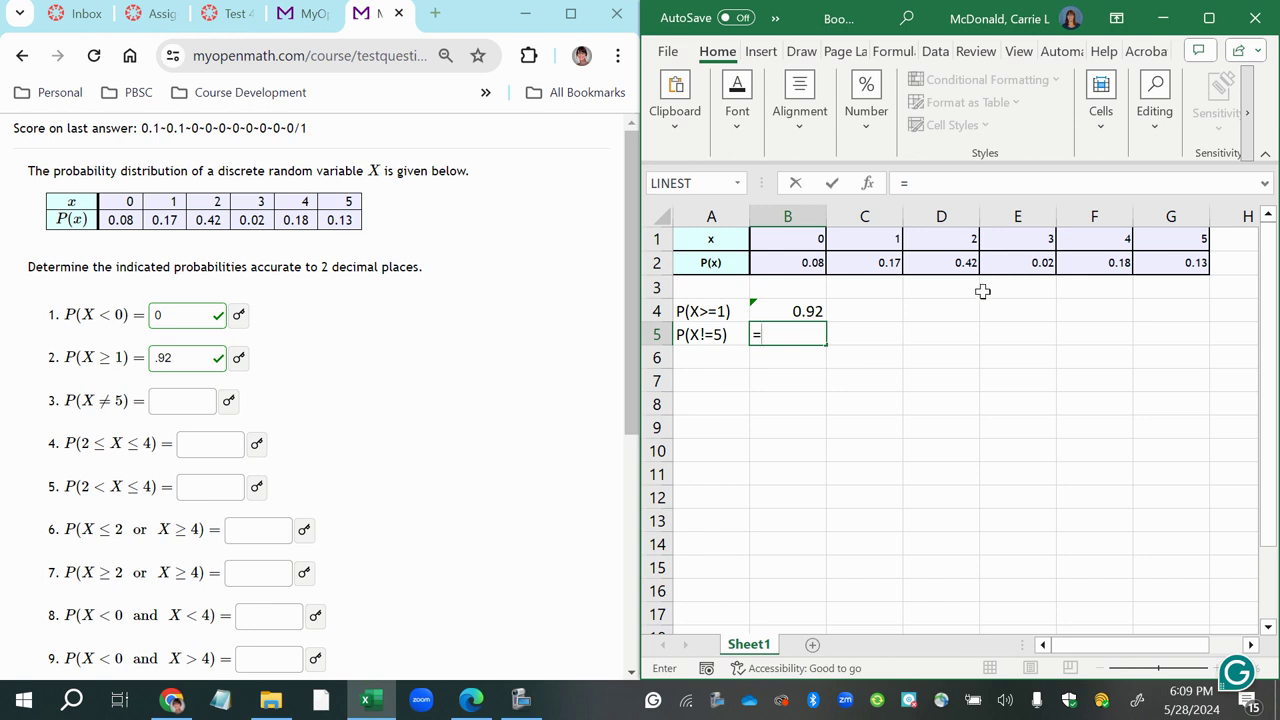
type("sum(")
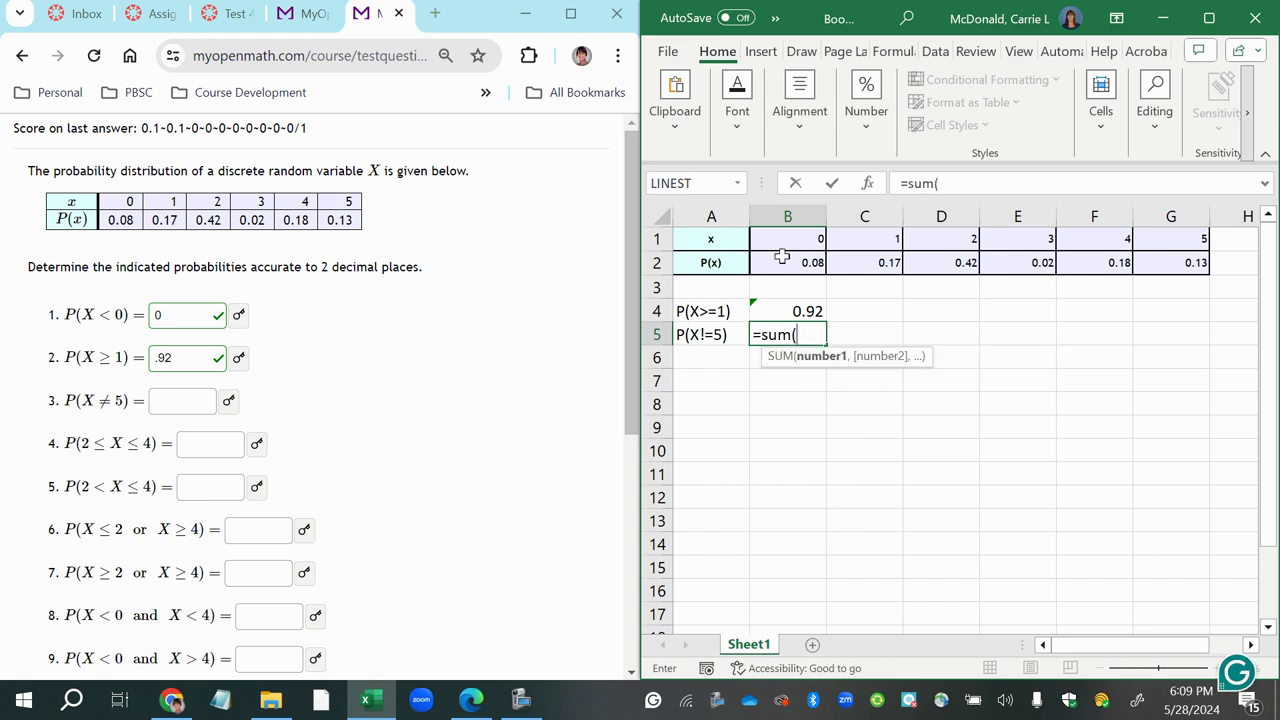
left_click_drag(779, 270, 1087, 261)
key("Return")
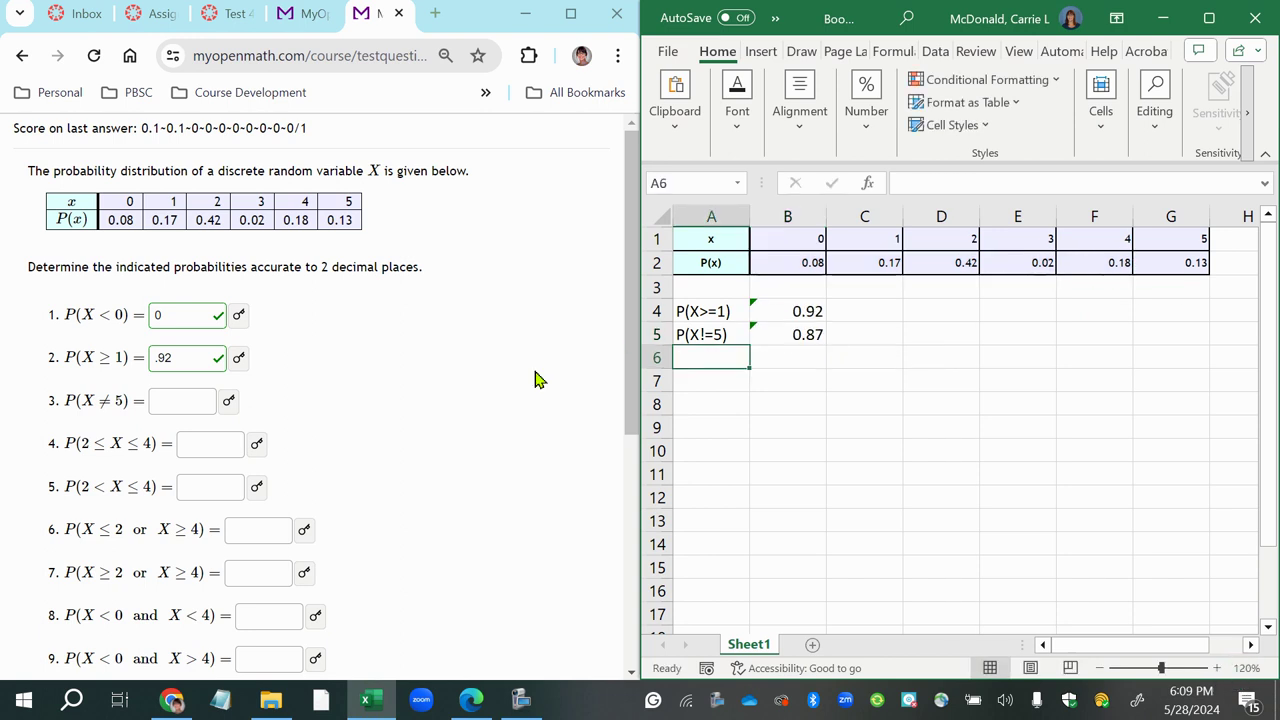
Submit .87 as the answer to MyOpenMath question 3.
left_click(178, 395)
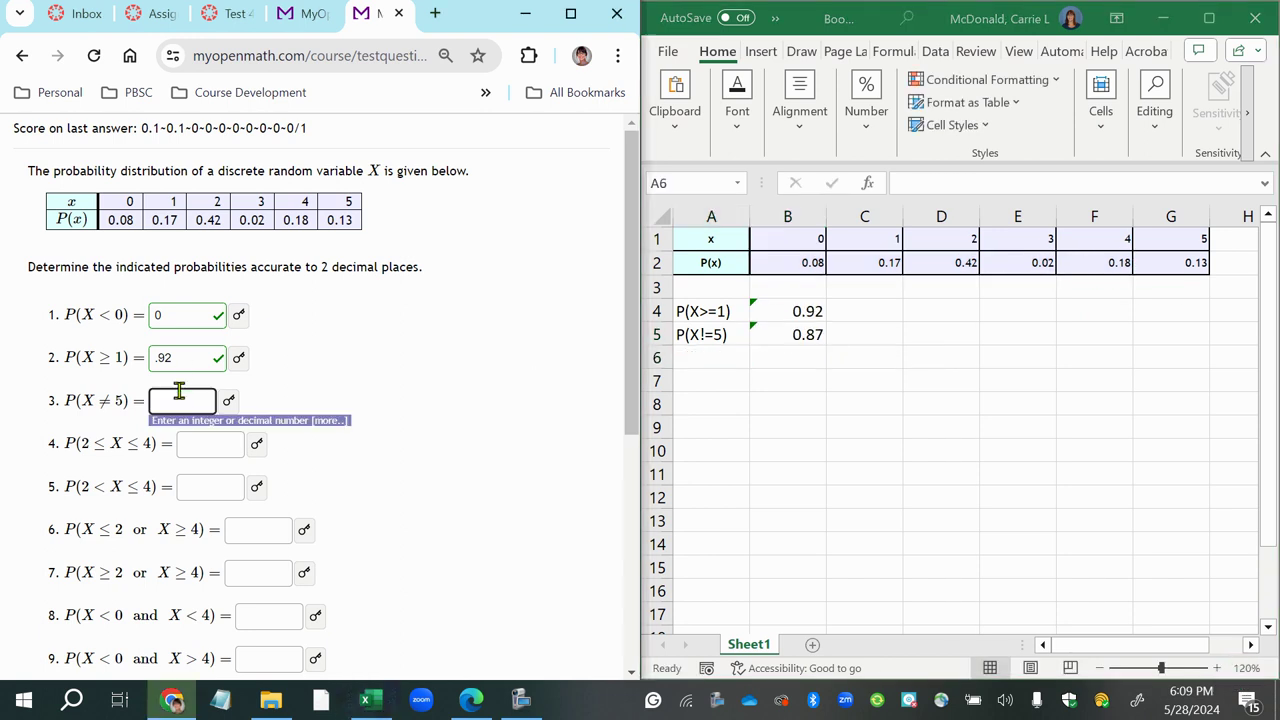
type(".87")
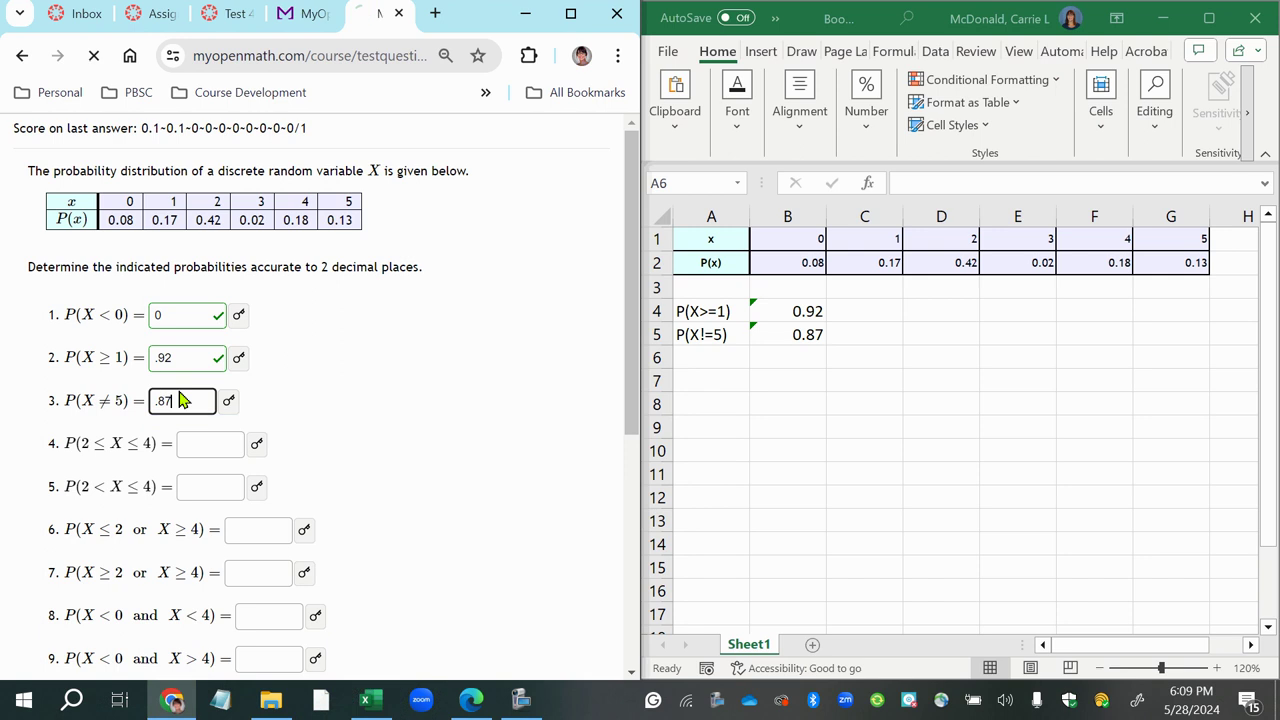
key("Tab")
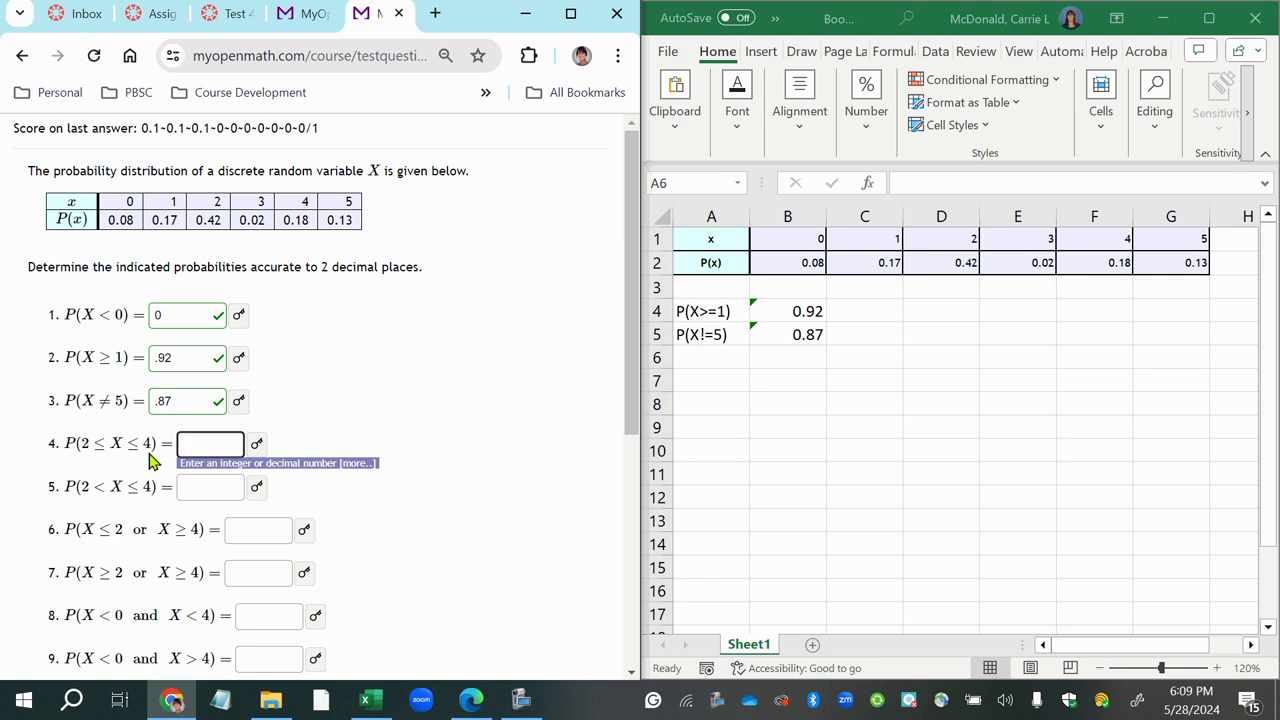
Label cell A6 as 4, removing a stray trailing slash.
left_click(695, 356)
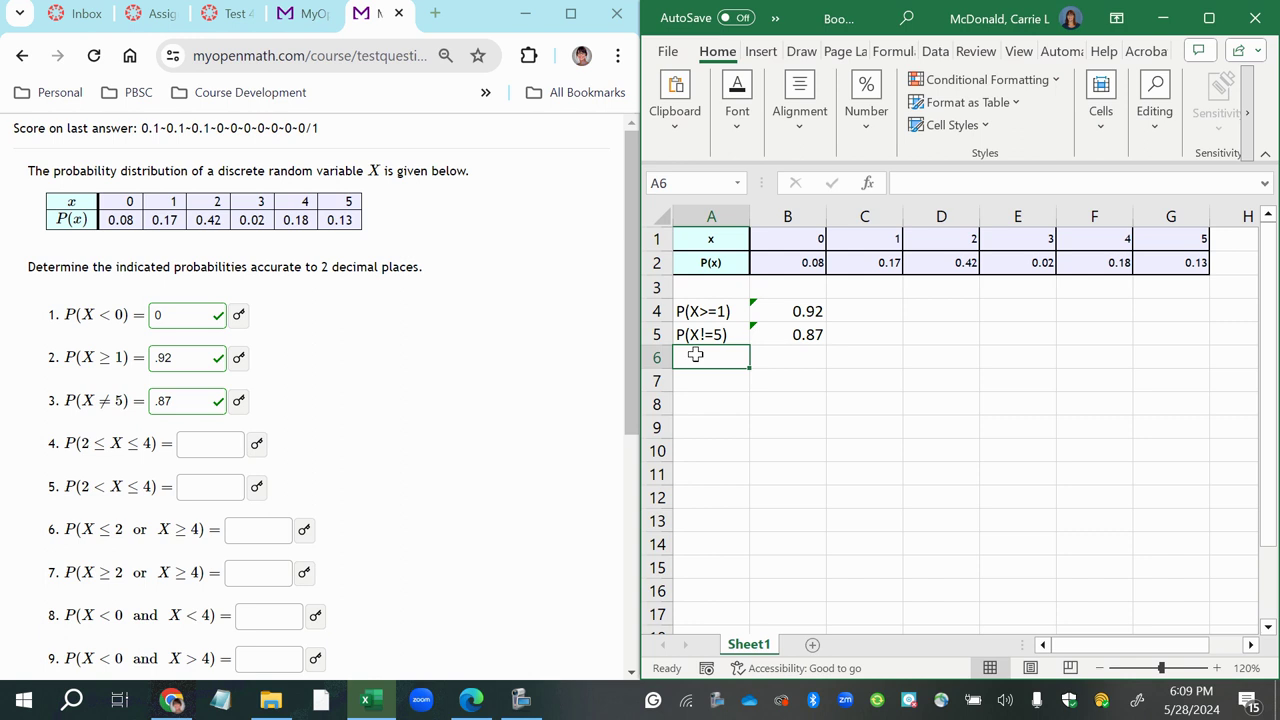
type("4/")
key("Tab")
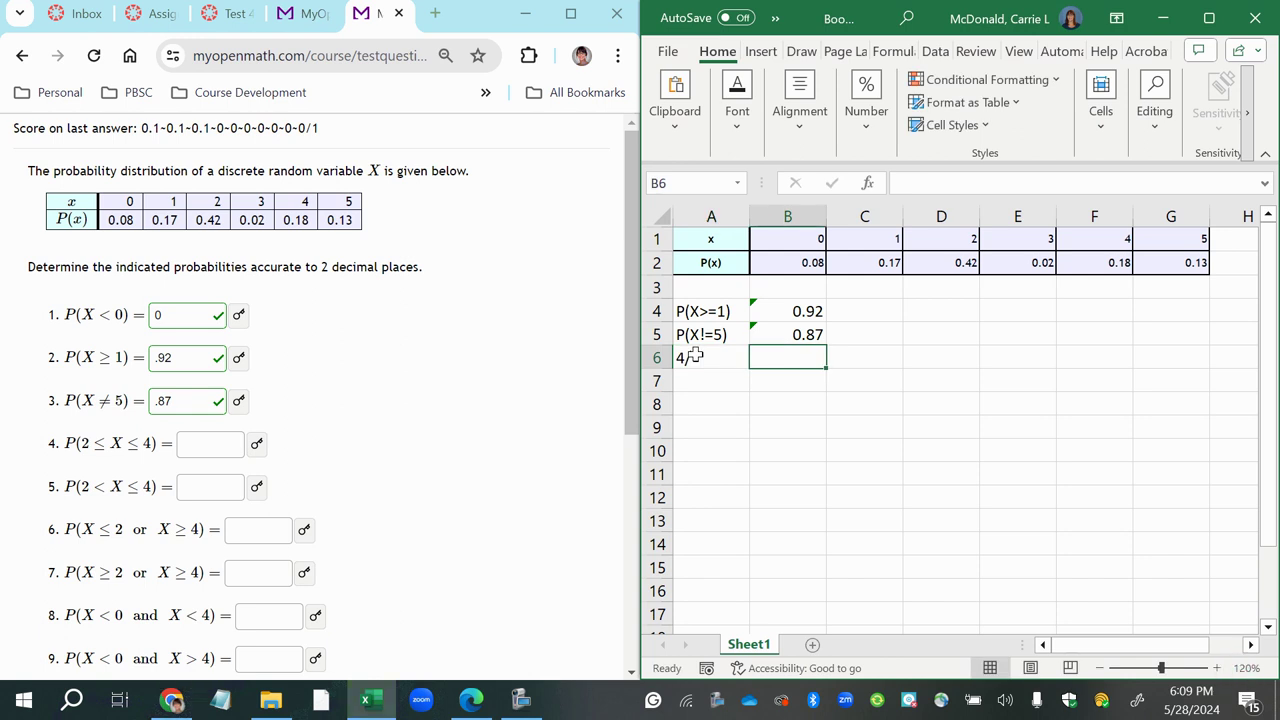
left_click(695, 356)
key("F2")
key("BackSpace")
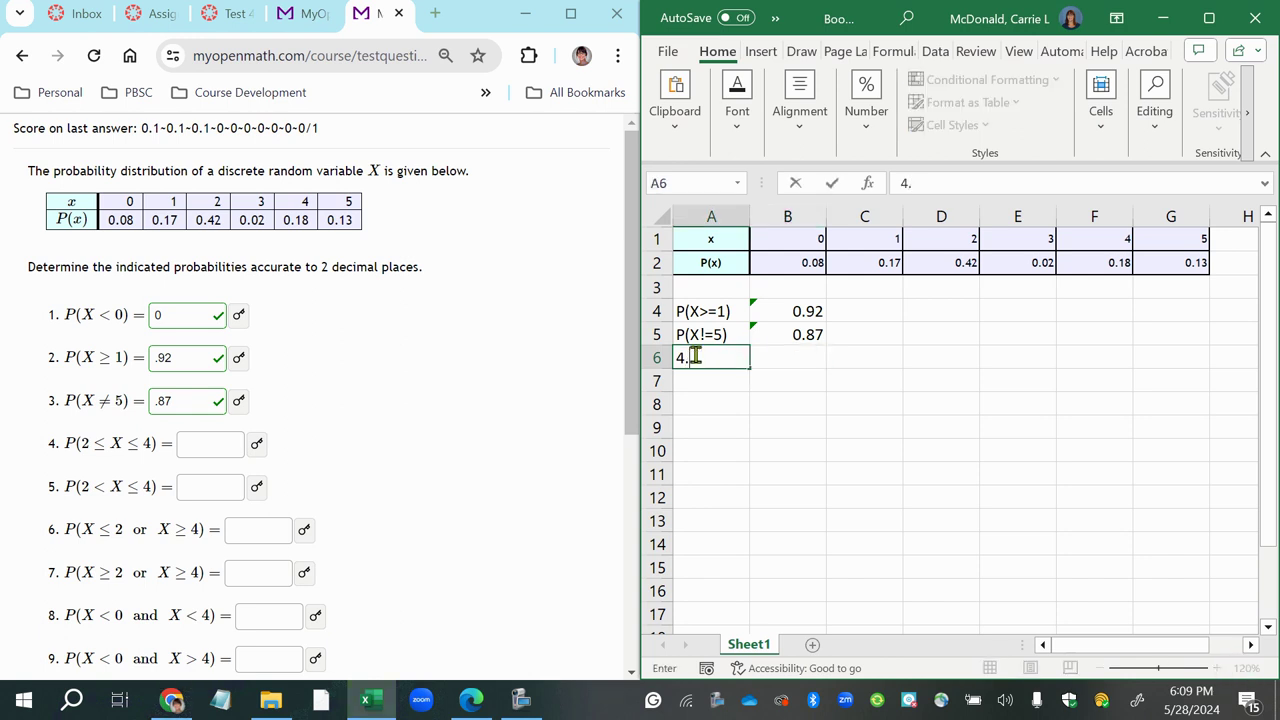
key("Tab")
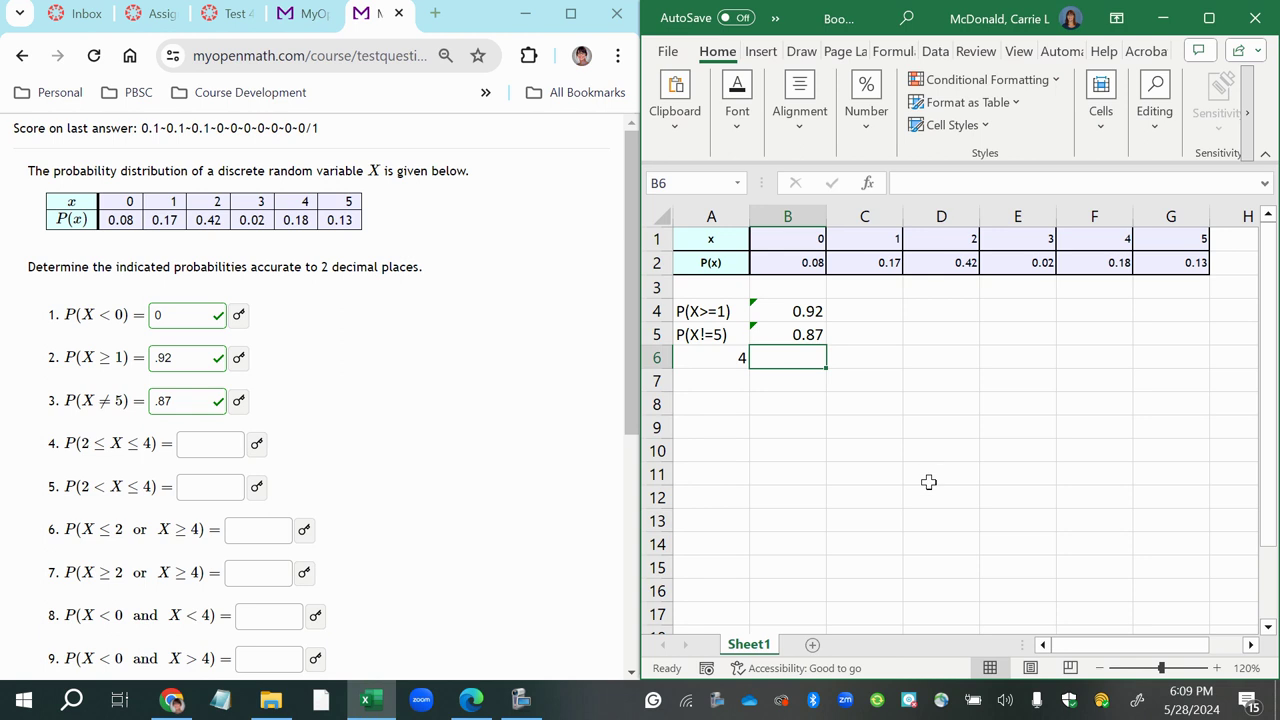
Enter =sum(D2:F2) in B6 so it shows 0.62.
type("=sum(")
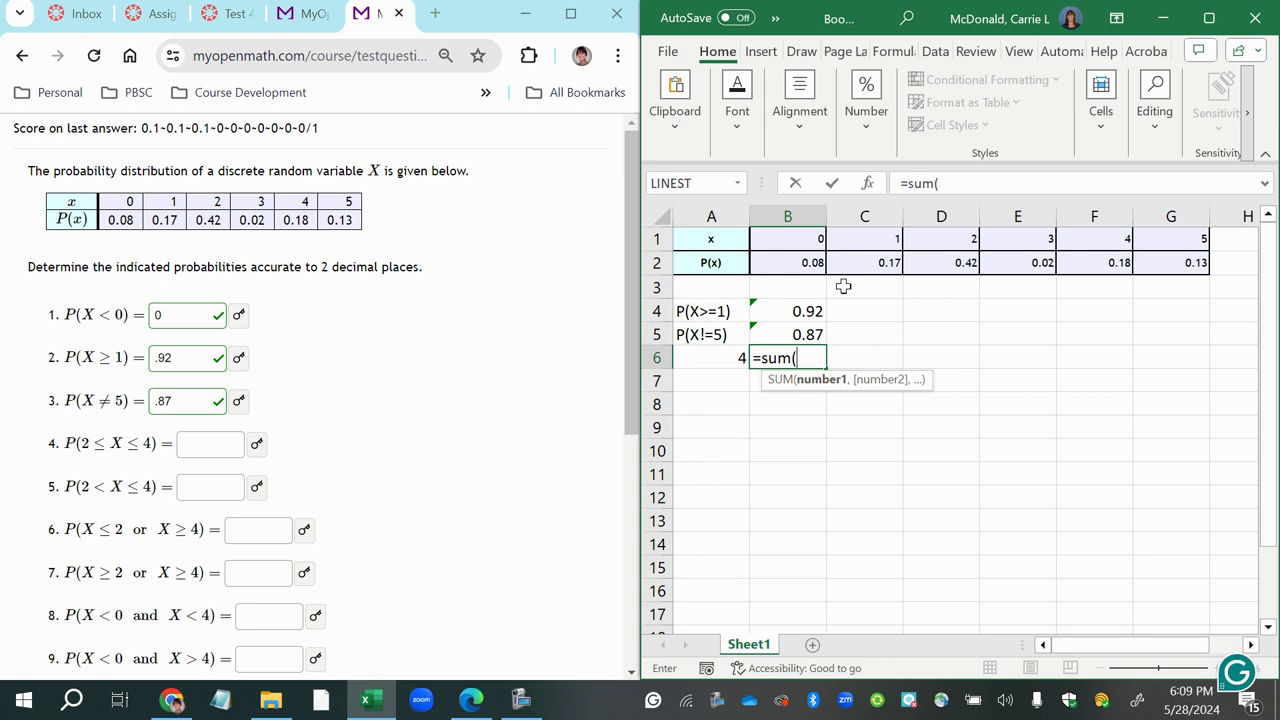
left_click(934, 262)
left_click_drag(934, 262, 1086, 260)
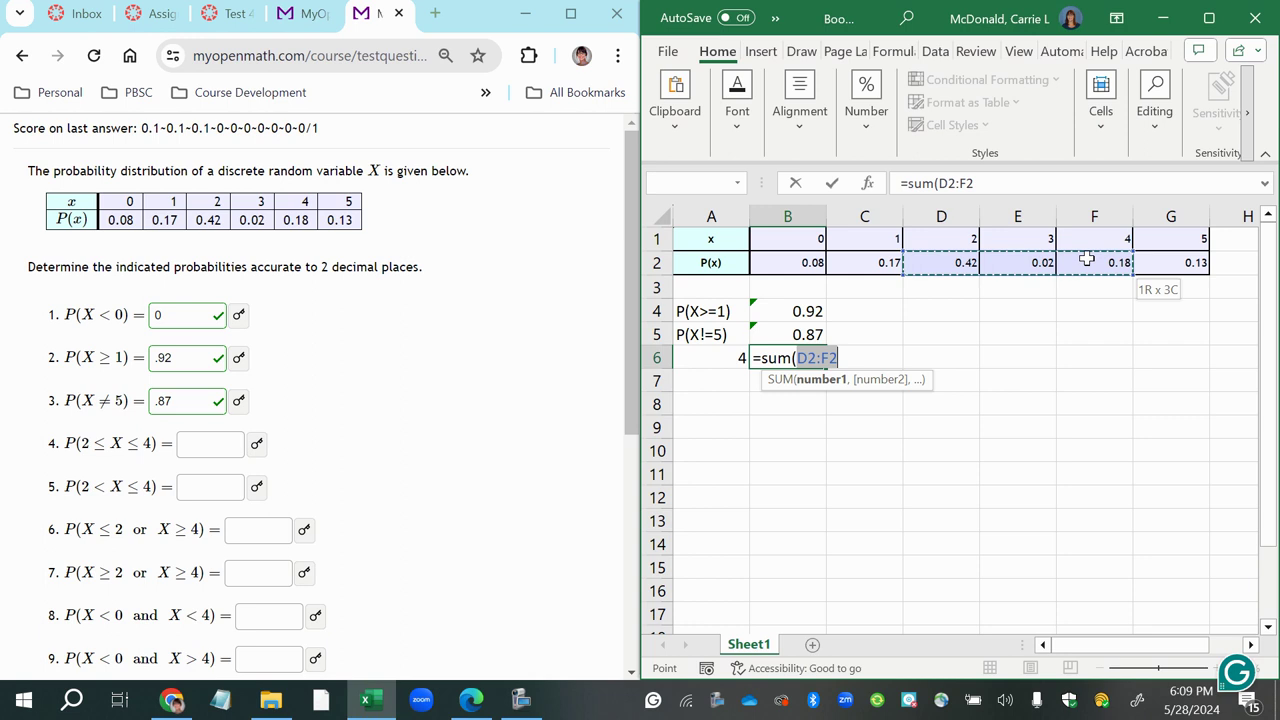
key("Return")
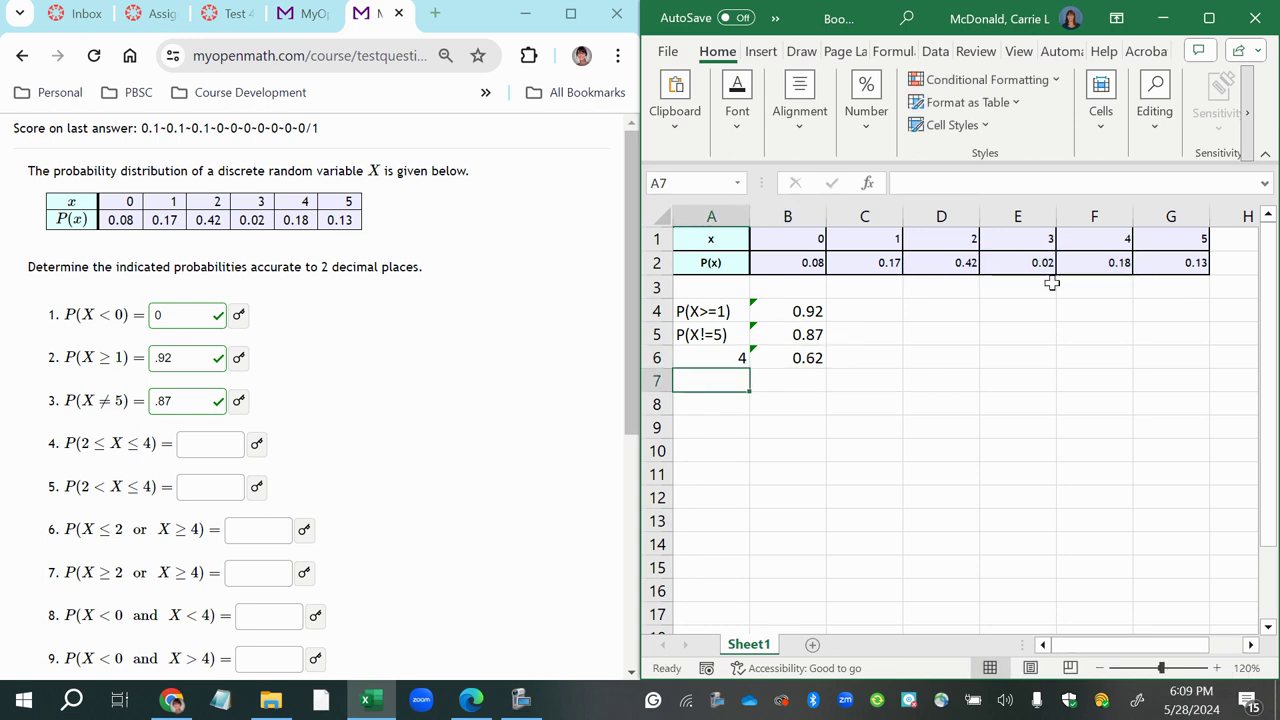
Submit .62 as the answer to question 4, P(2 ≤ X ≤ 4).
left_click(213, 441)
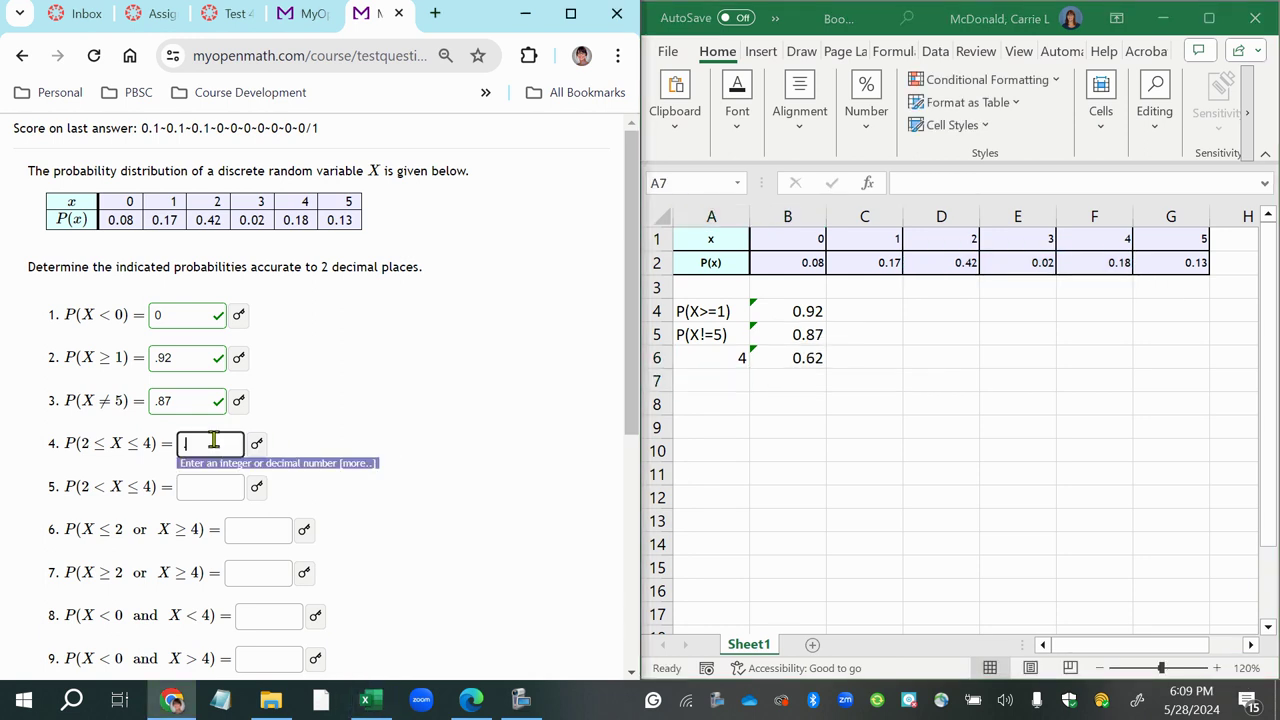
type(".62")
key("Return")
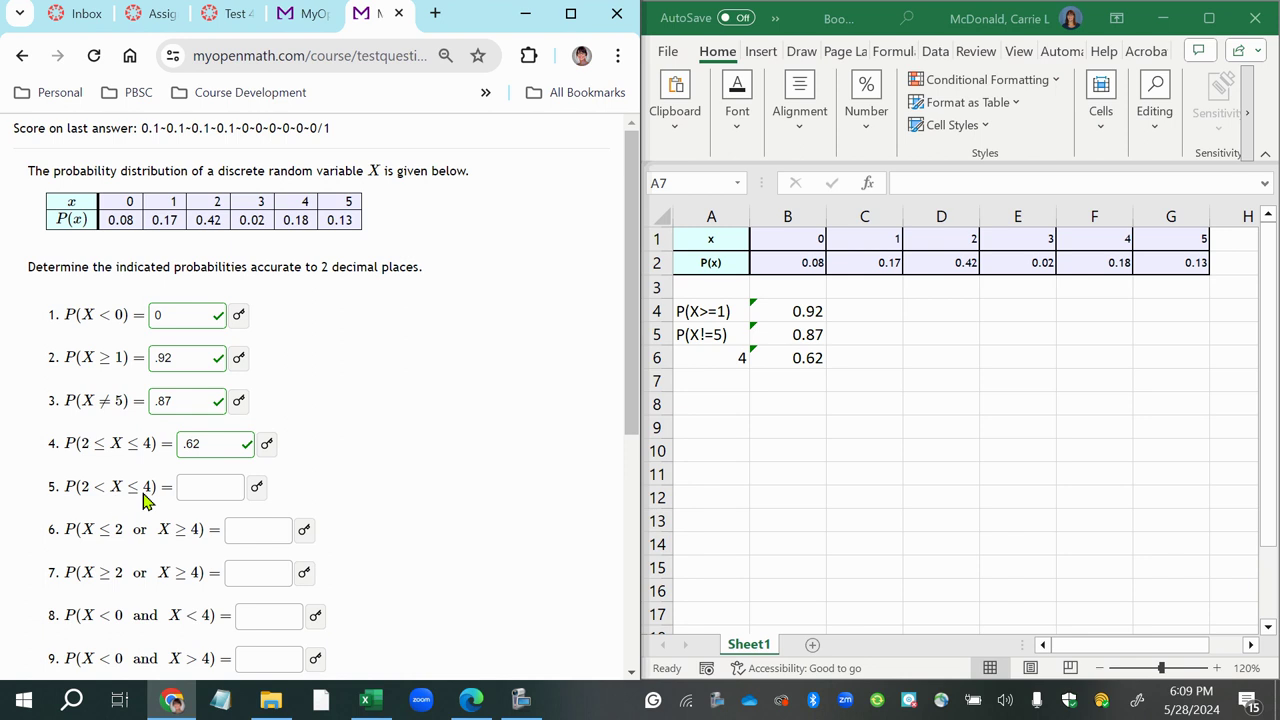
Label cell A7 as #5.
left_click(718, 373)
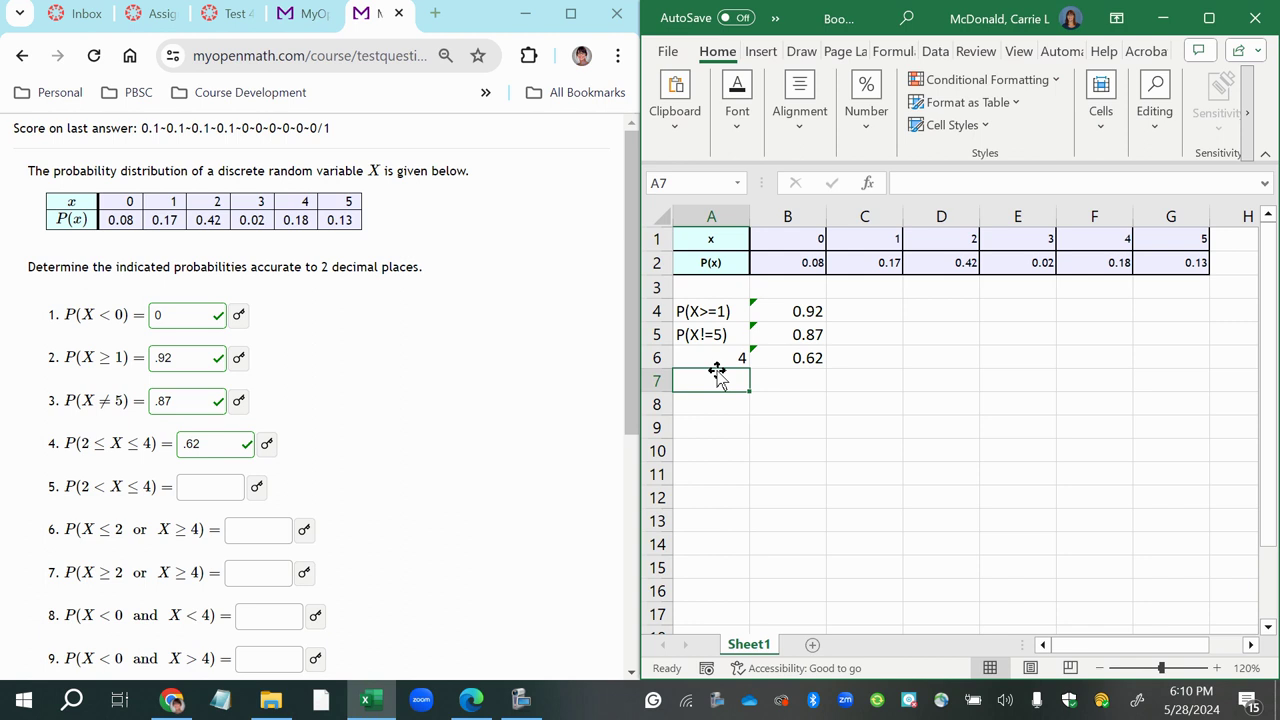
type("#5.")
key("Tab")
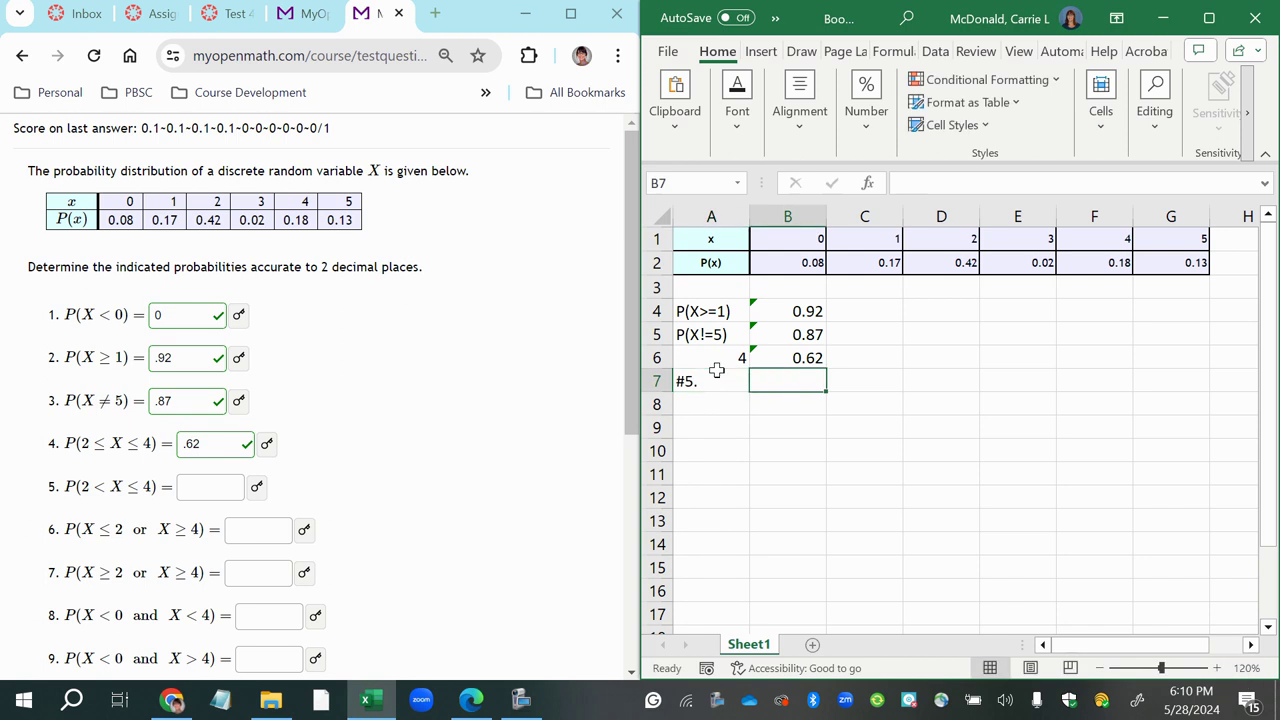
Enter =sum(E2:F2) in B7 so it shows 0.2.
type("=sum(")
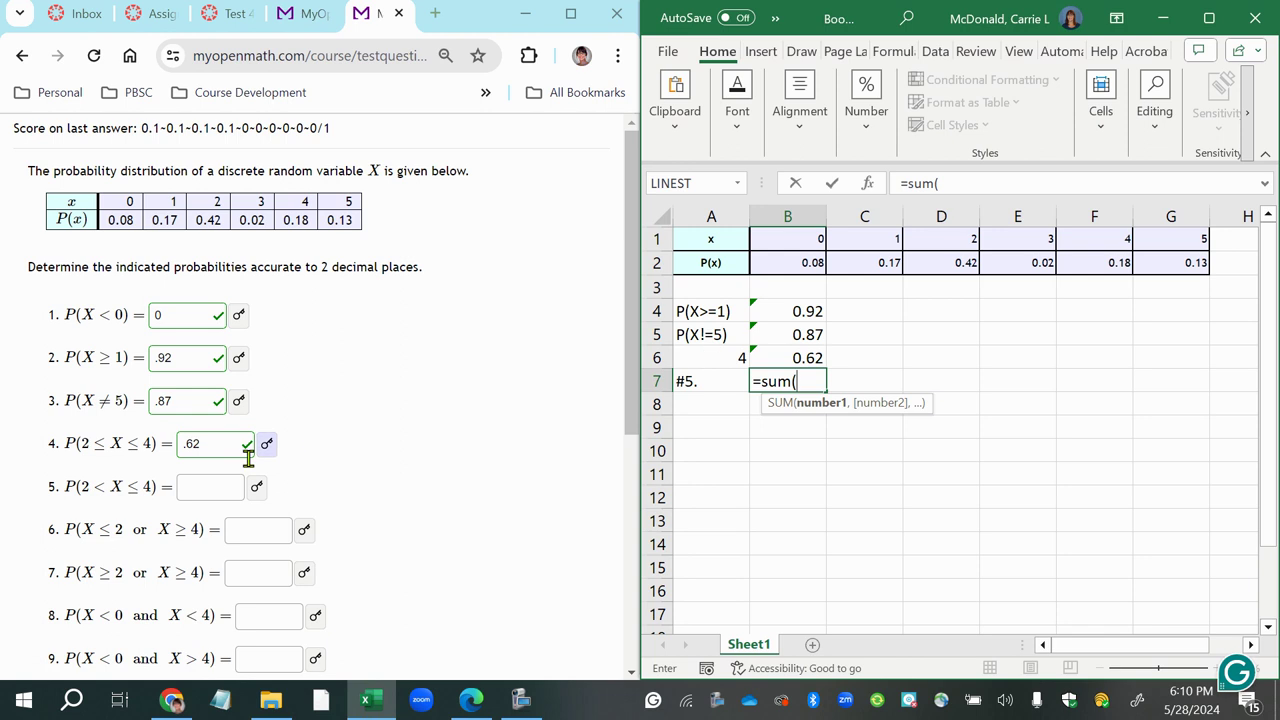
left_click_drag(996, 262, 1078, 262)
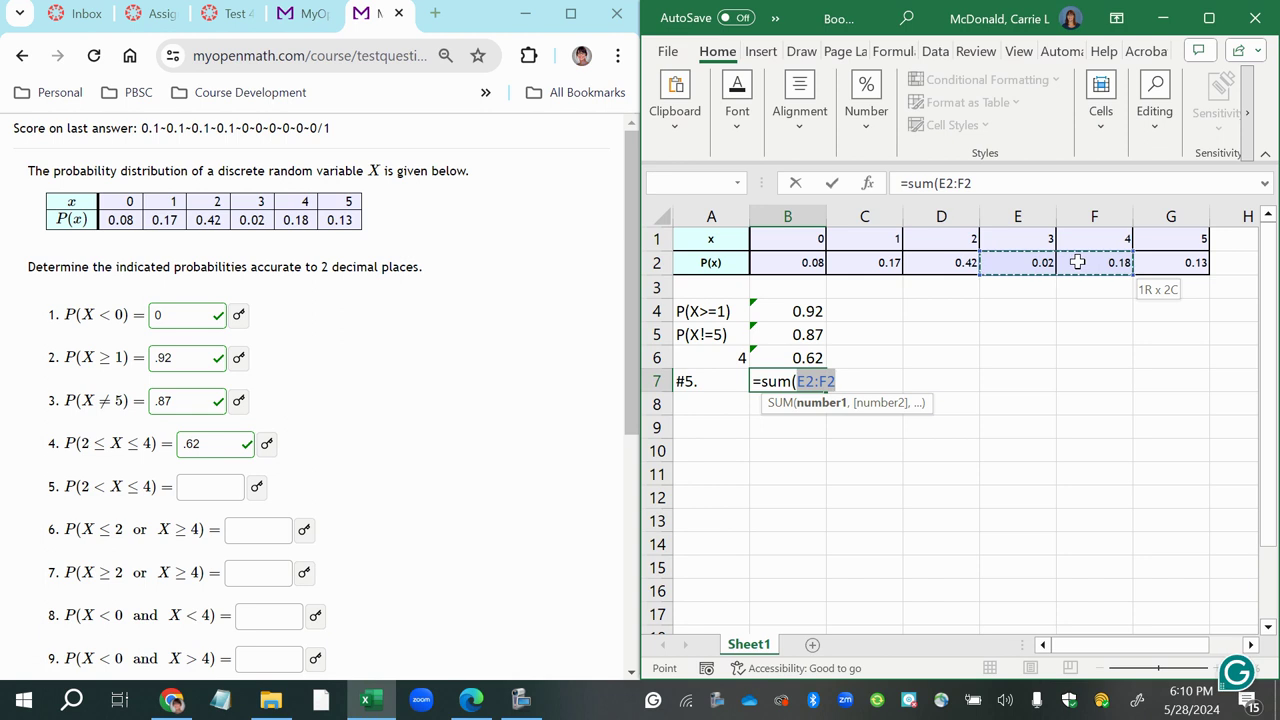
left_click_drag(1078, 262, 1078, 262)
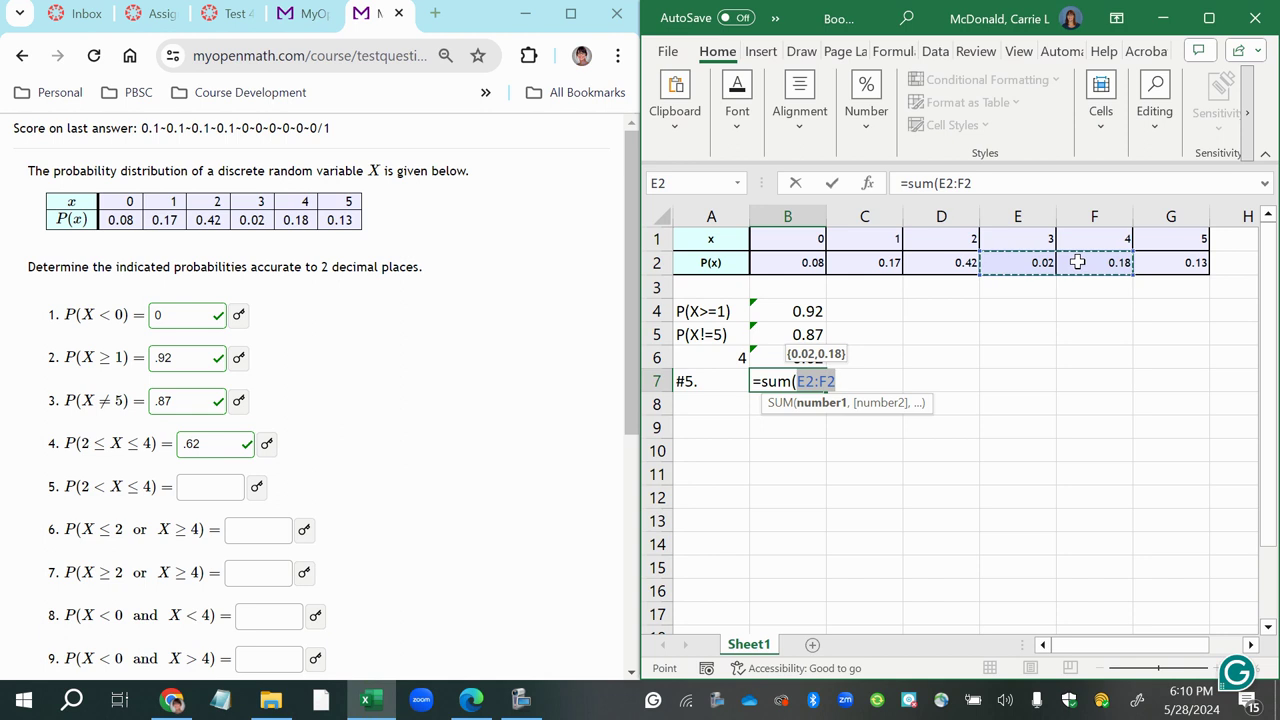
type(")")
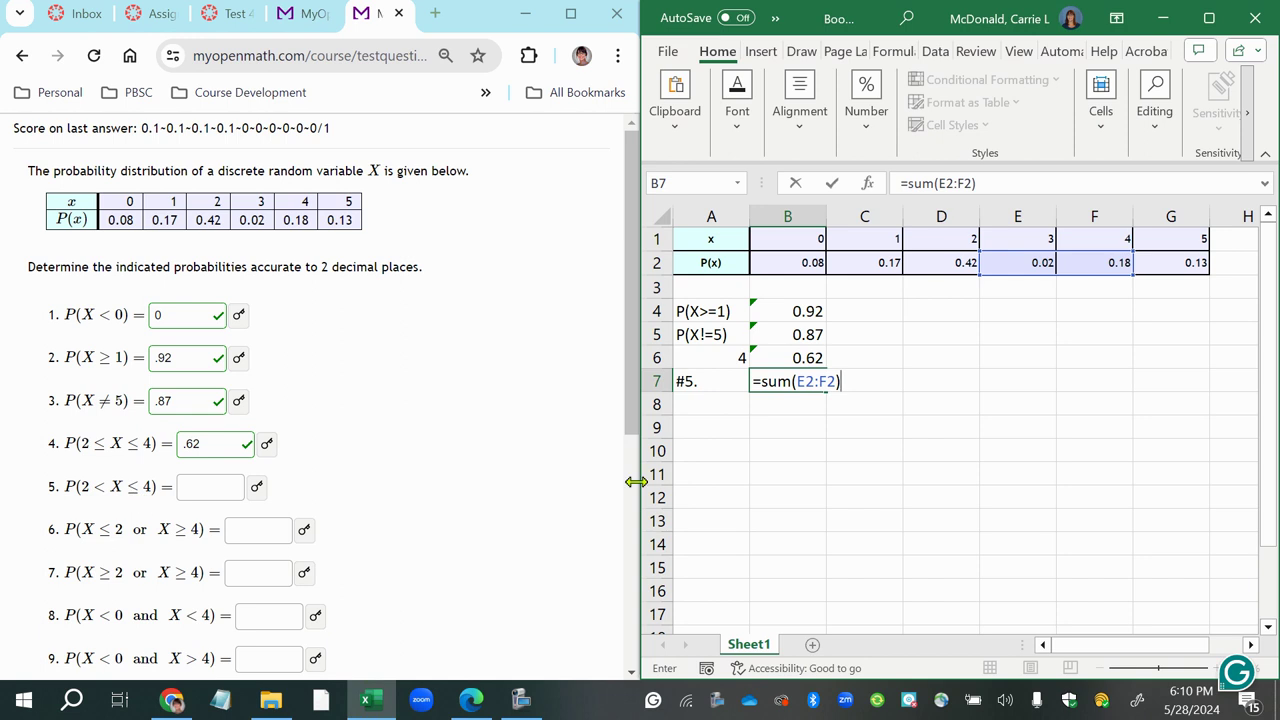
key("Return")
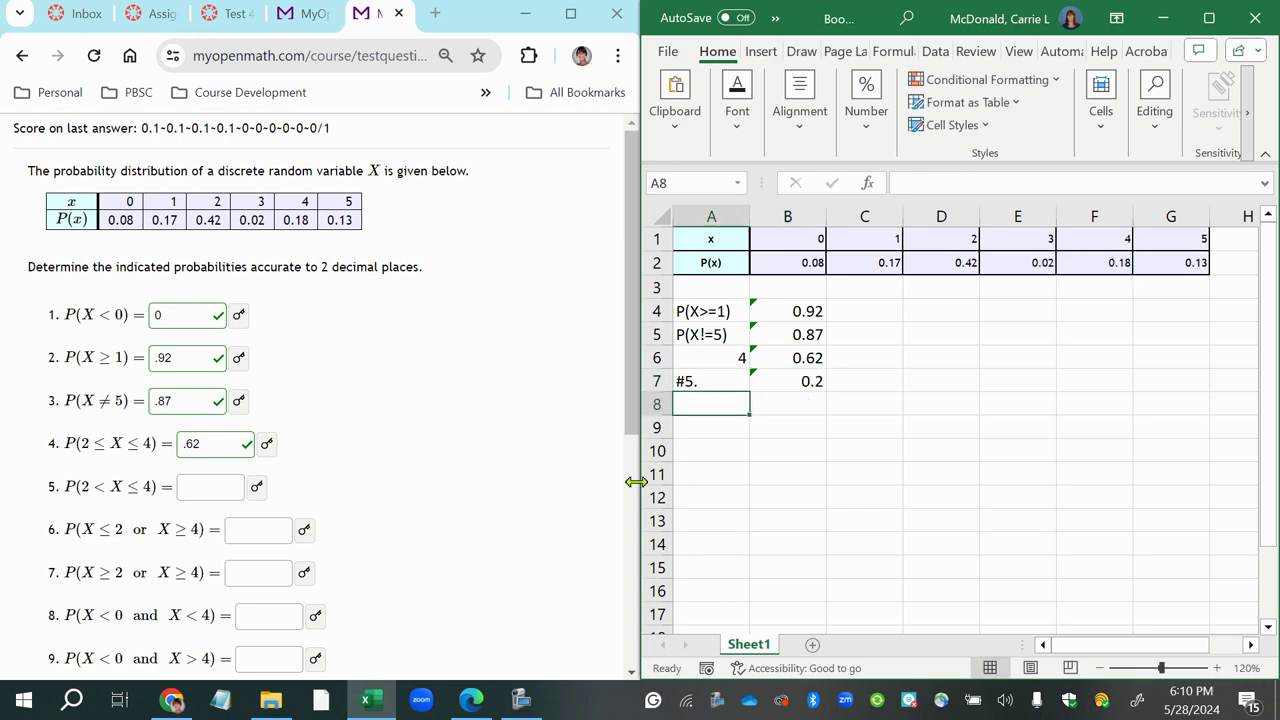
left_click(211, 487)
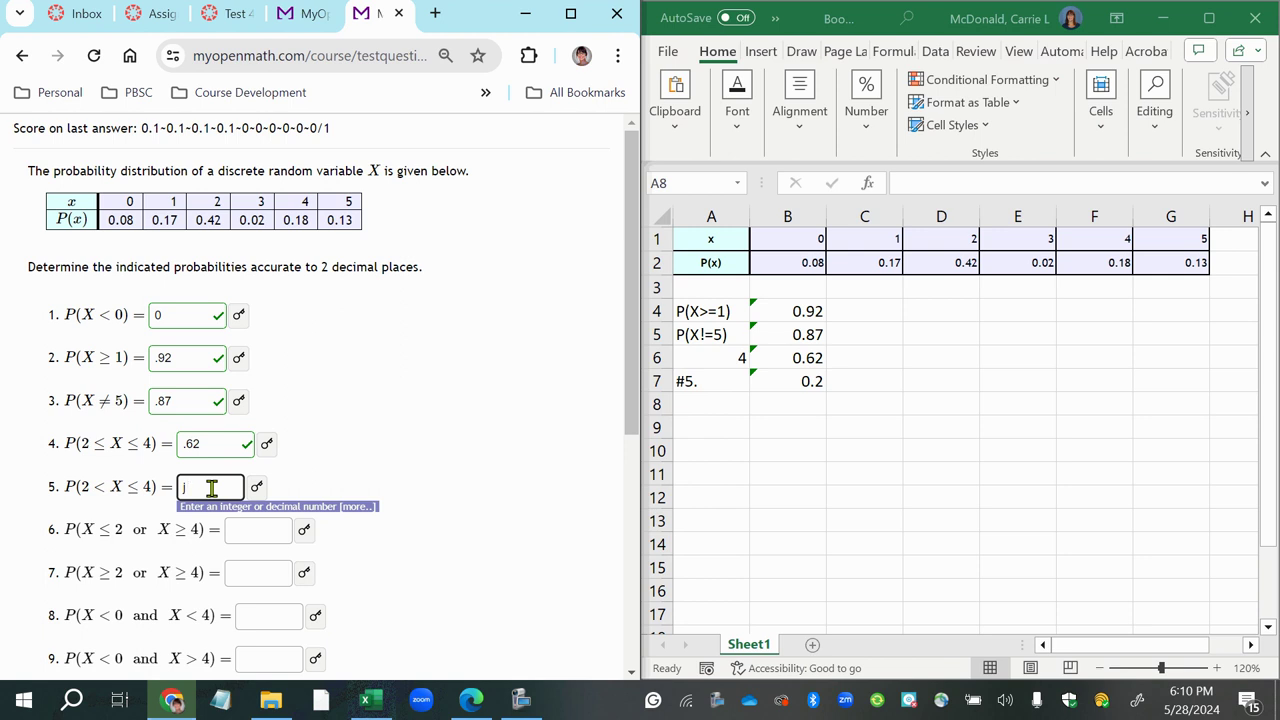
Submit .2 for question 5, then label cell A8 as #6.
left_click(257, 529)
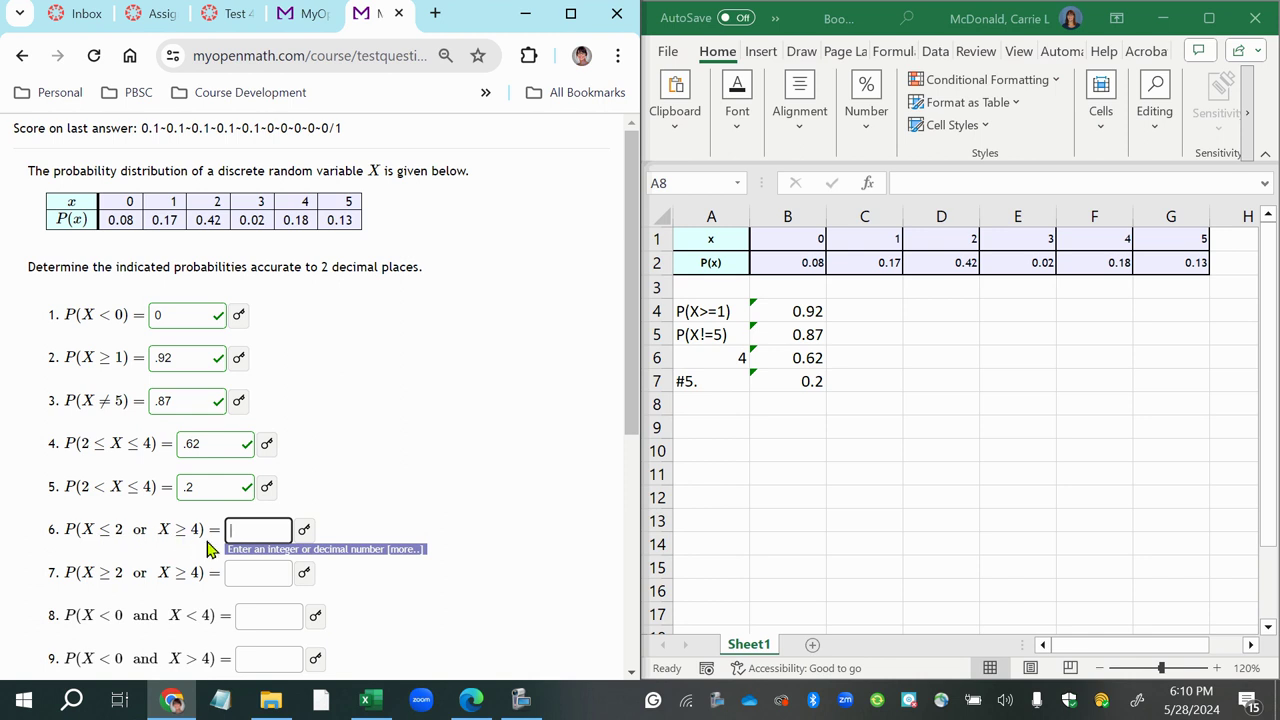
left_click(728, 403)
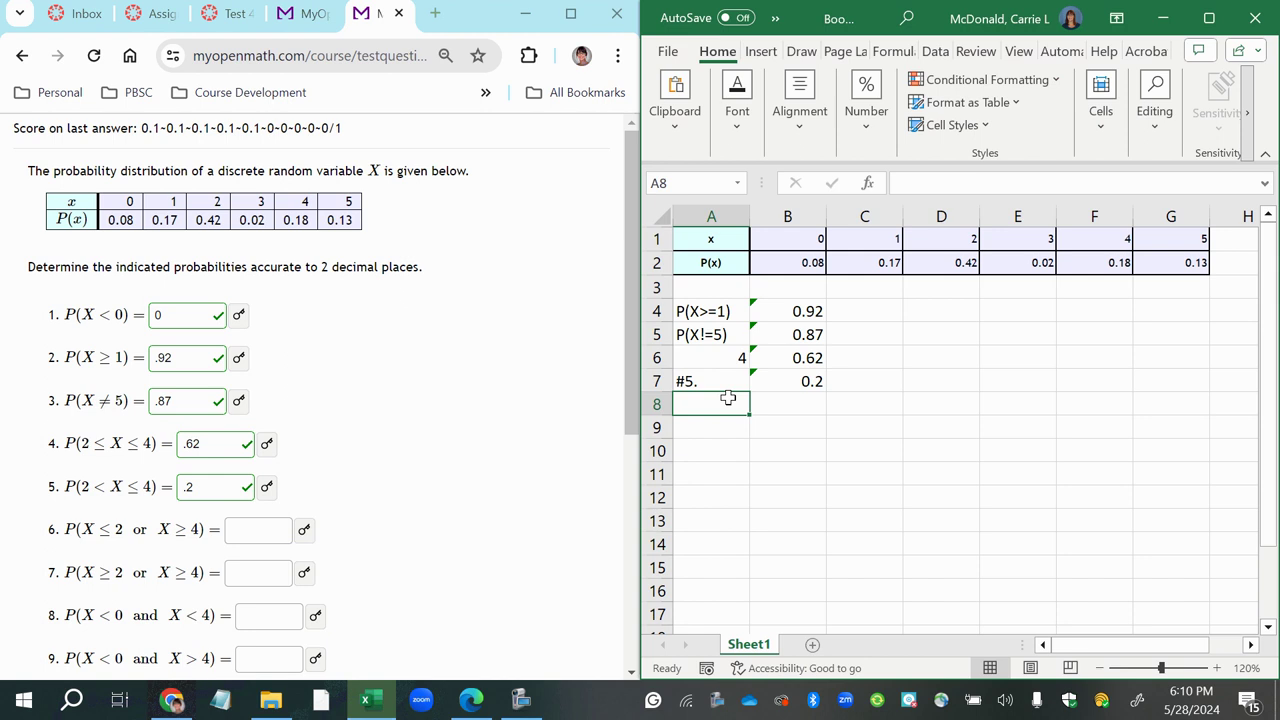
type("#6")
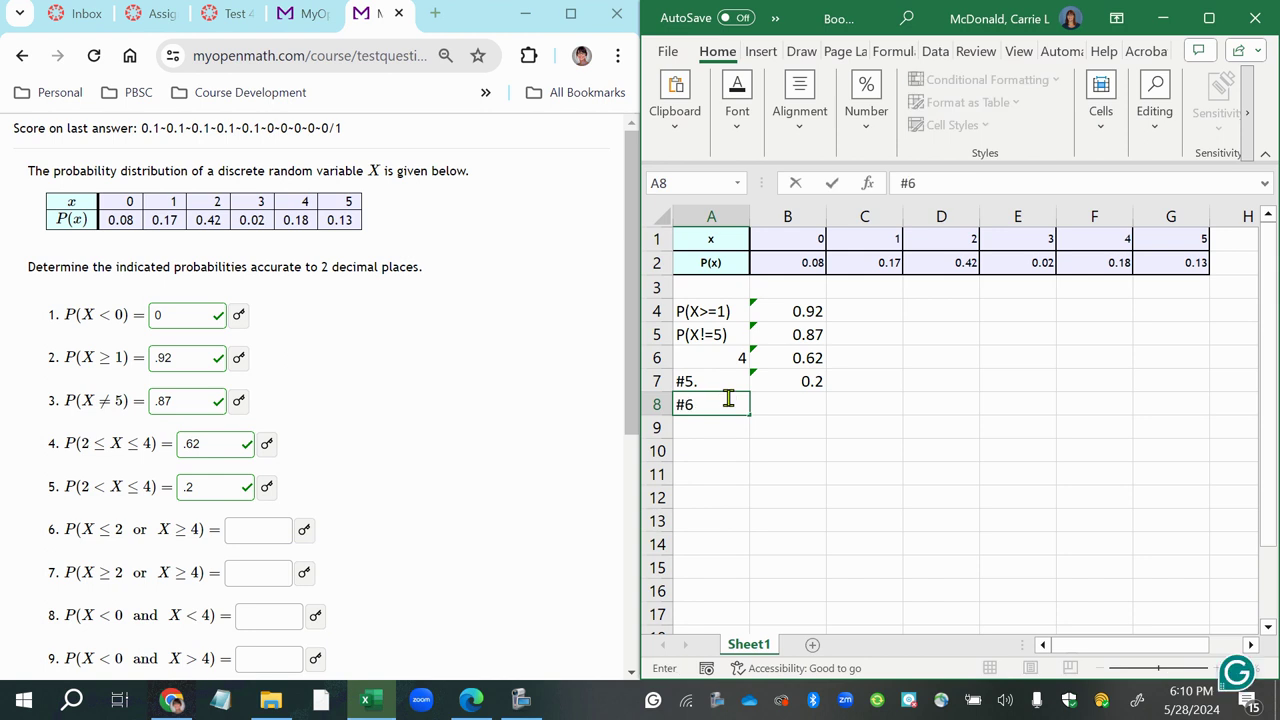
key("Tab")
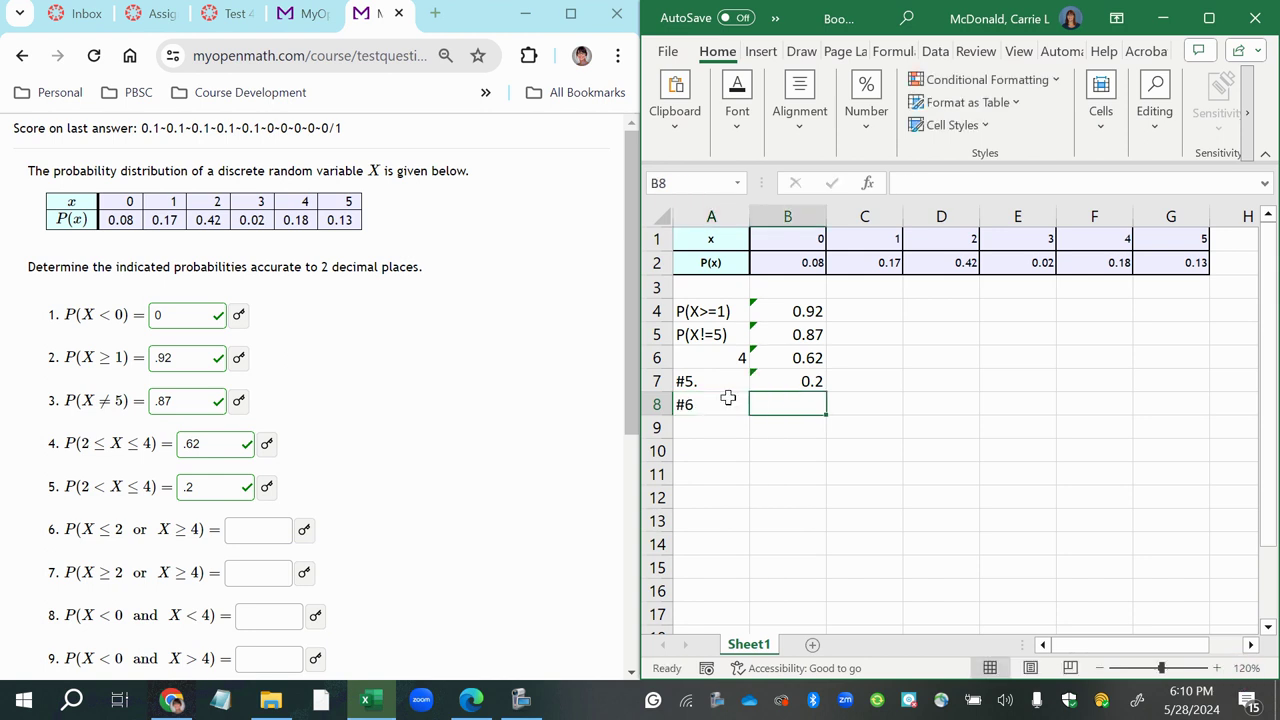
Build =sum(B2:D2)+sum(F2:G2) in B8, fixing a stray parenthesis, to get 0.98.
type("=sum(")
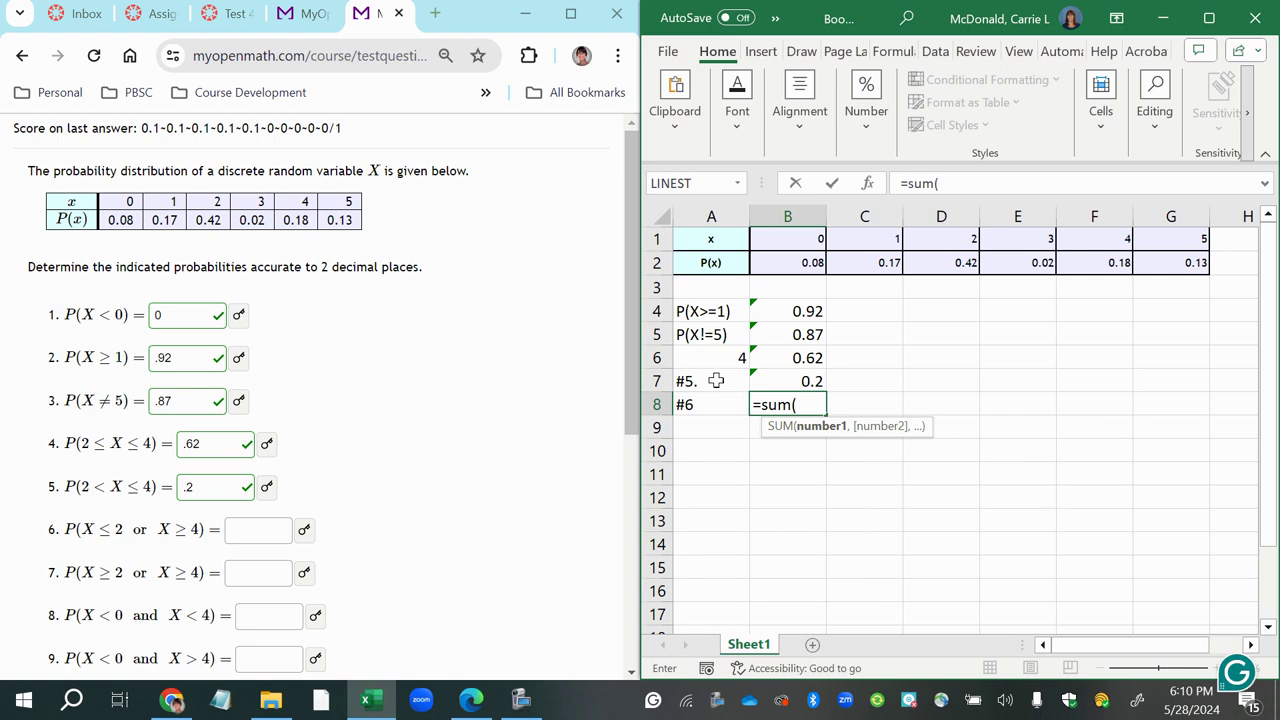
left_click_drag(803, 263, 942, 263)
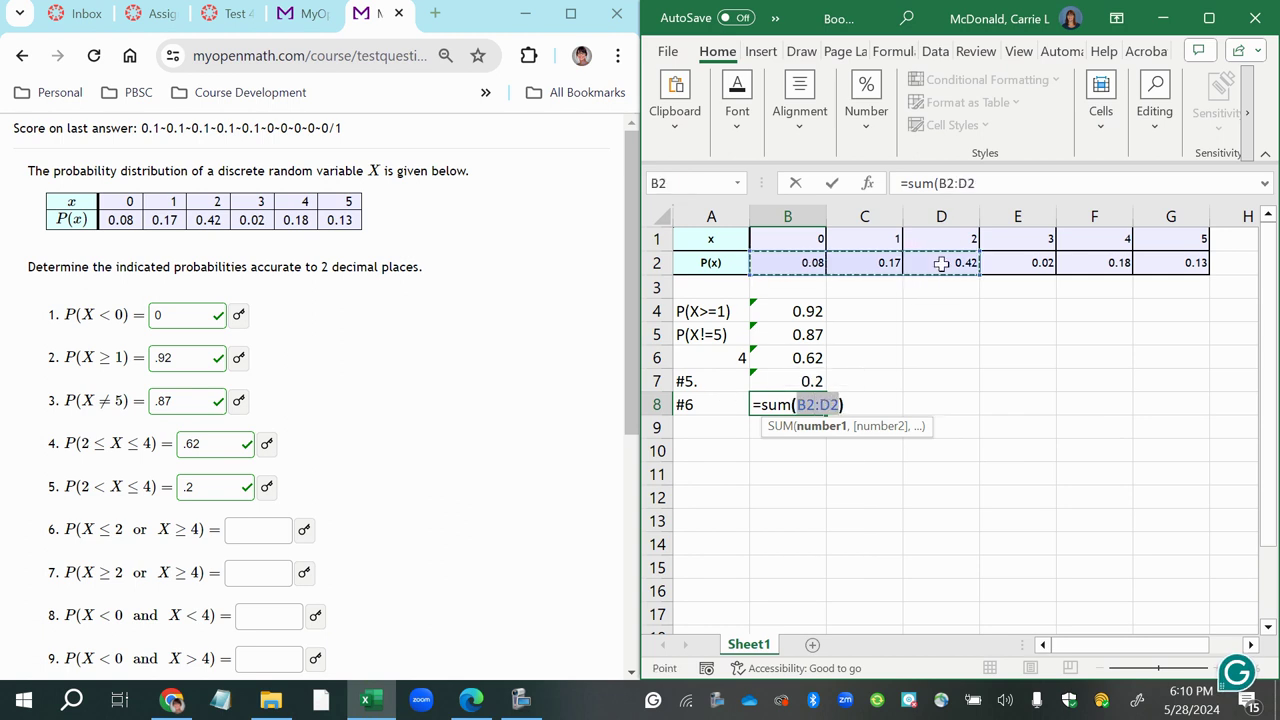
type(")+sum)(")
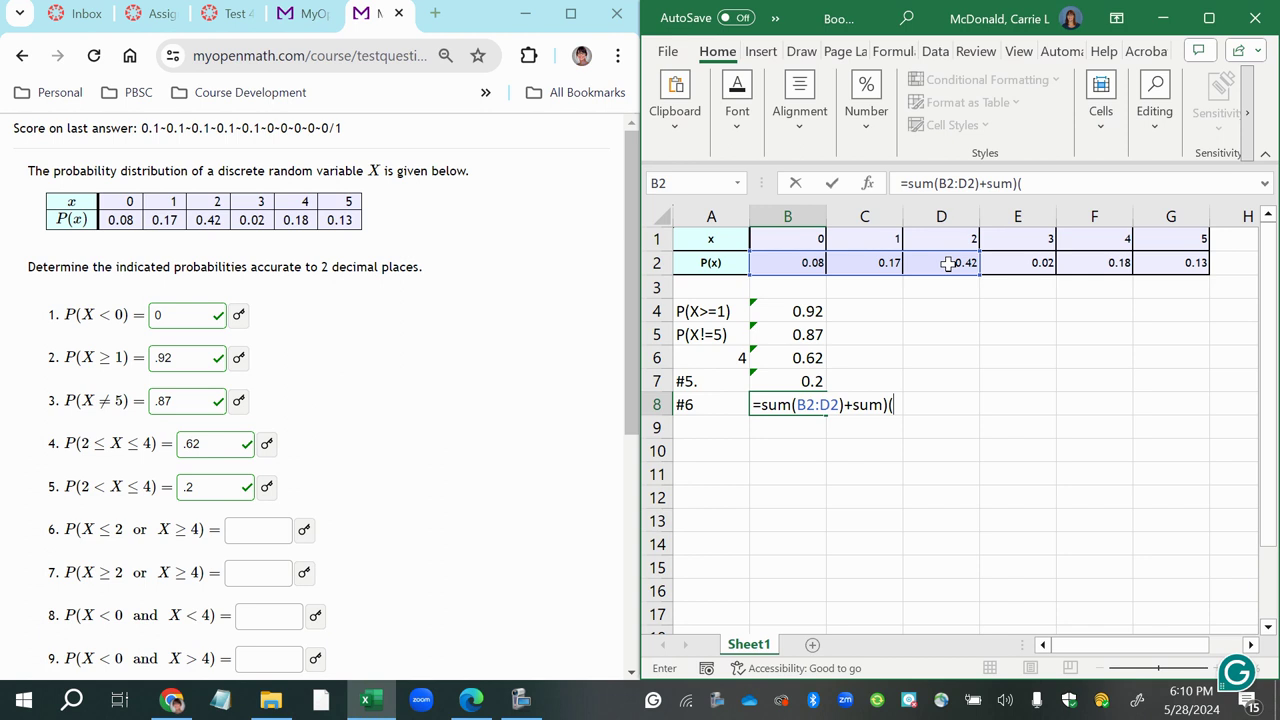
left_click_drag(1073, 259, 1163, 252)
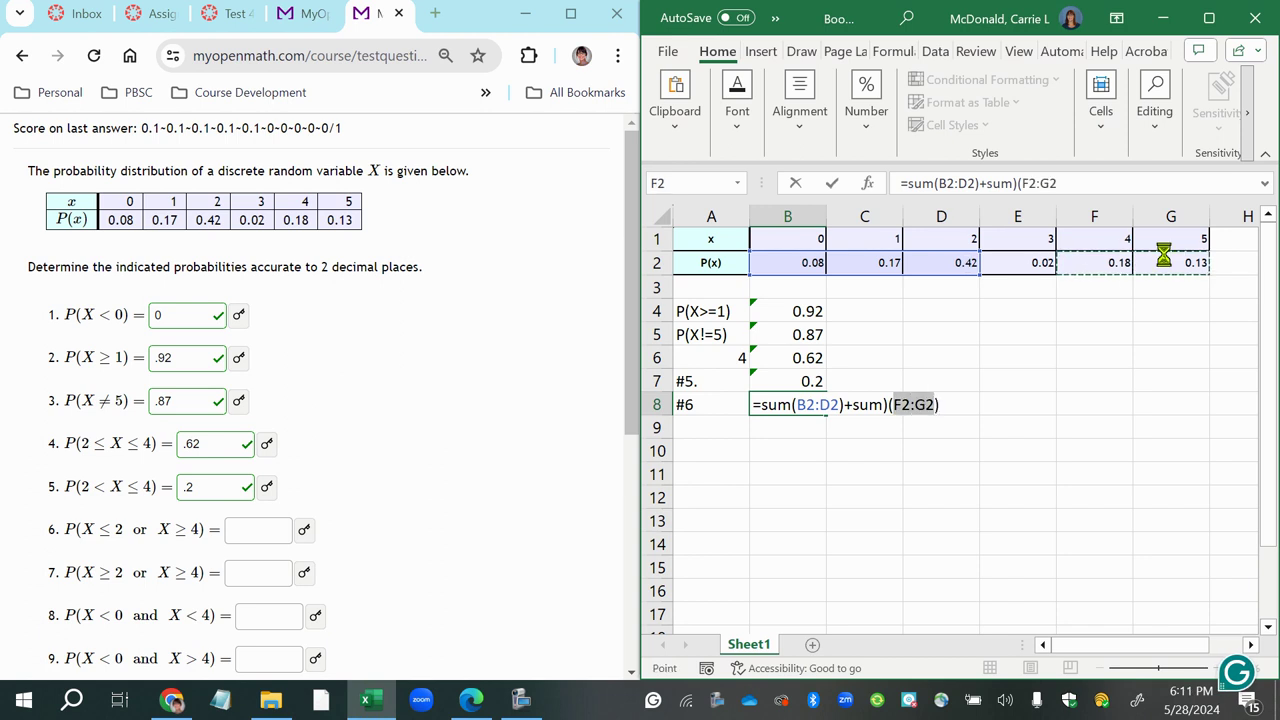
key("Return")
left_click(621, 458)
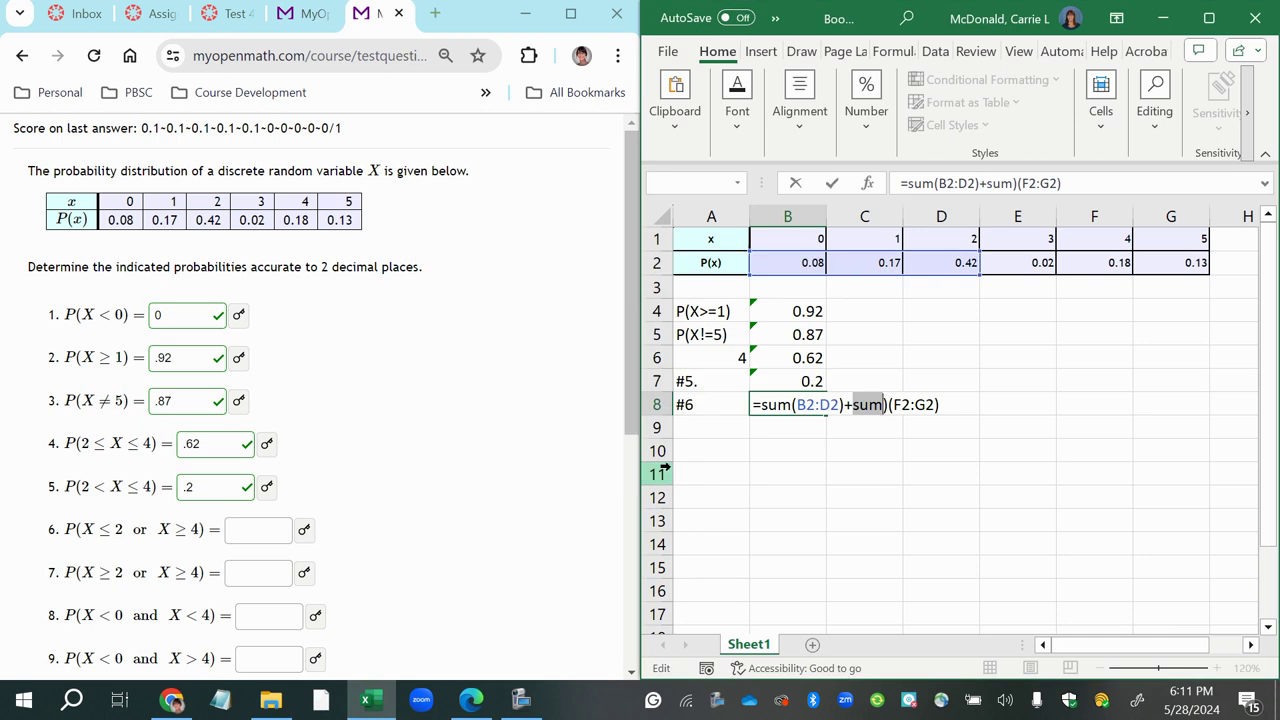
left_click(897, 415)
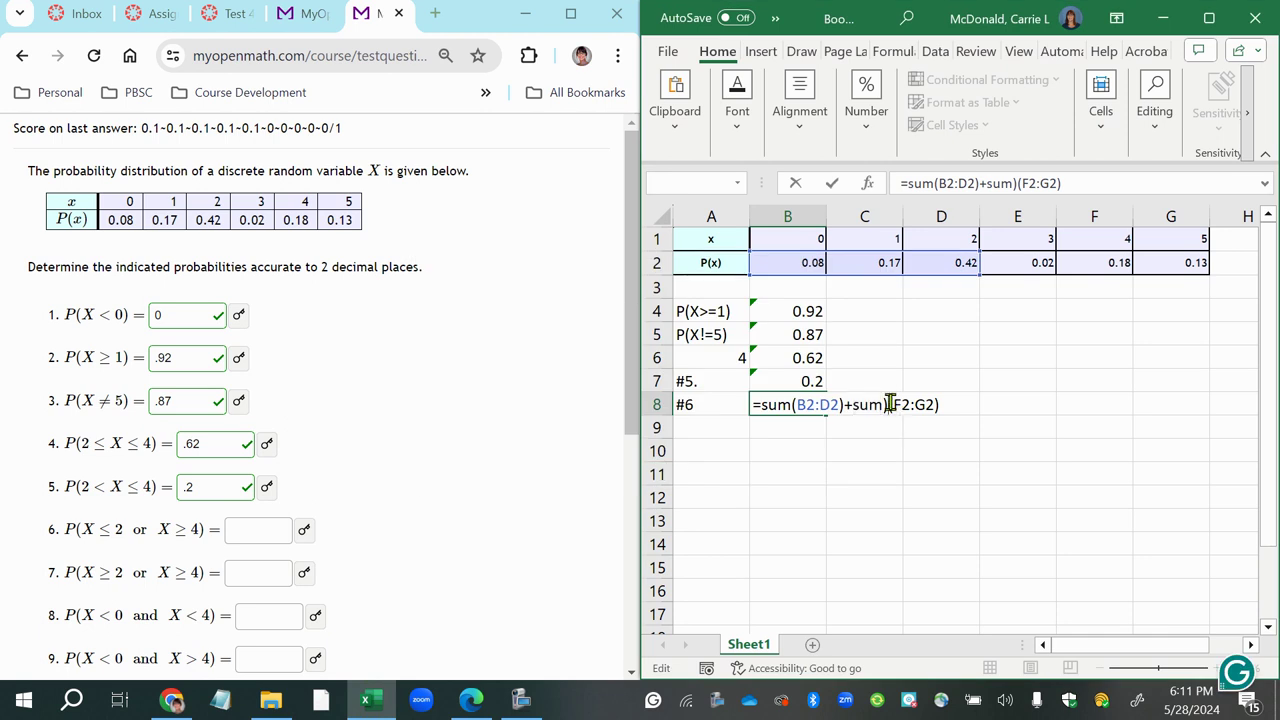
key("BackSpace")
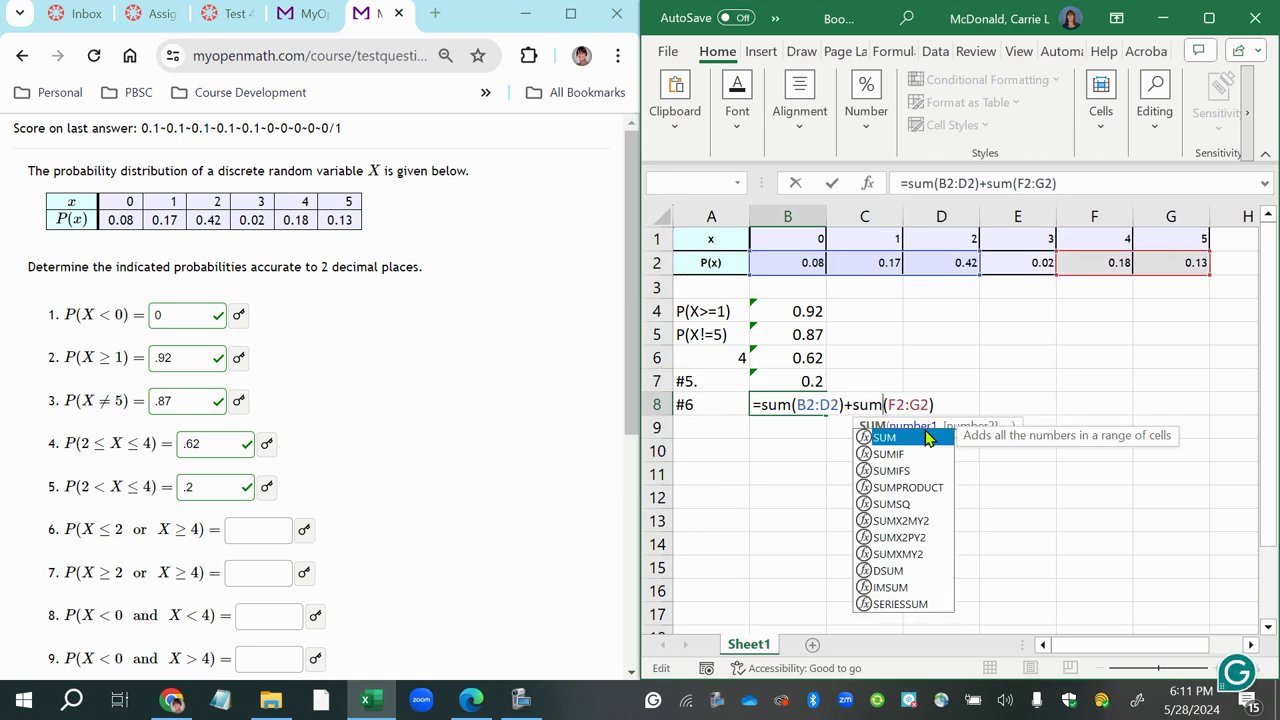
key("Return")
Submit .98 as the answer to MyOpenMath question 6.
left_click(273, 522)
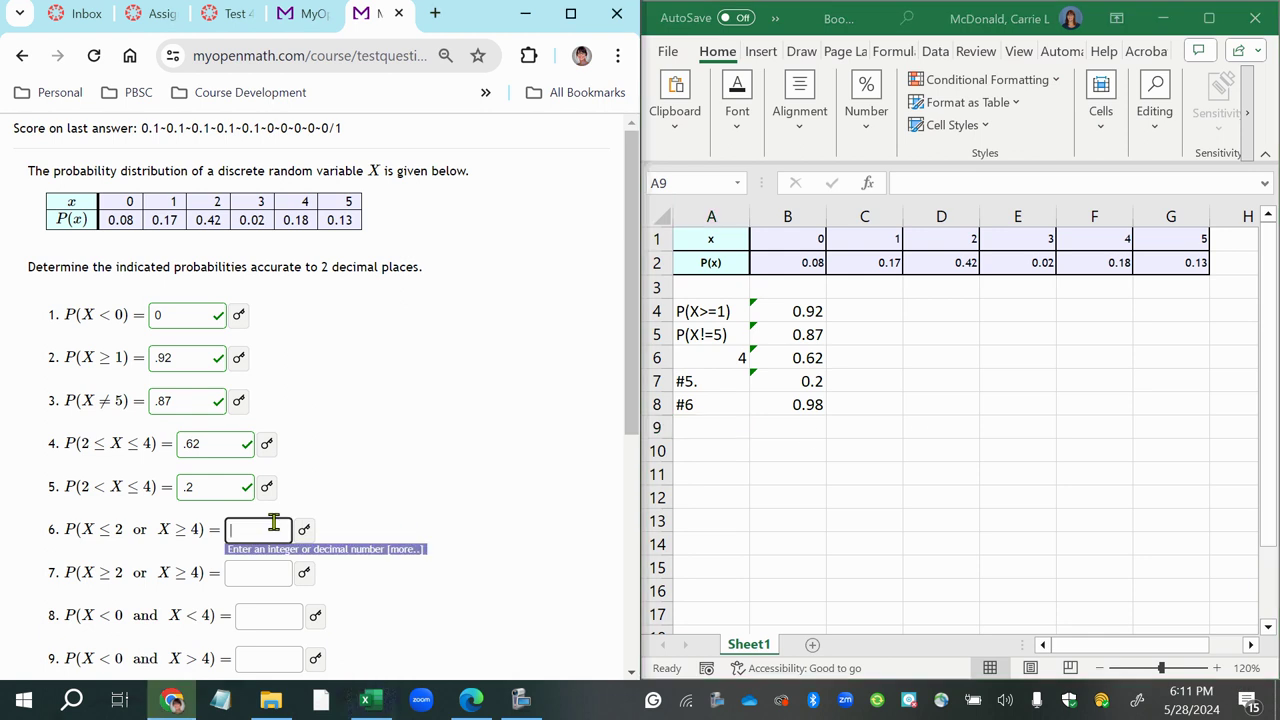
type(".98")
key("Tab")
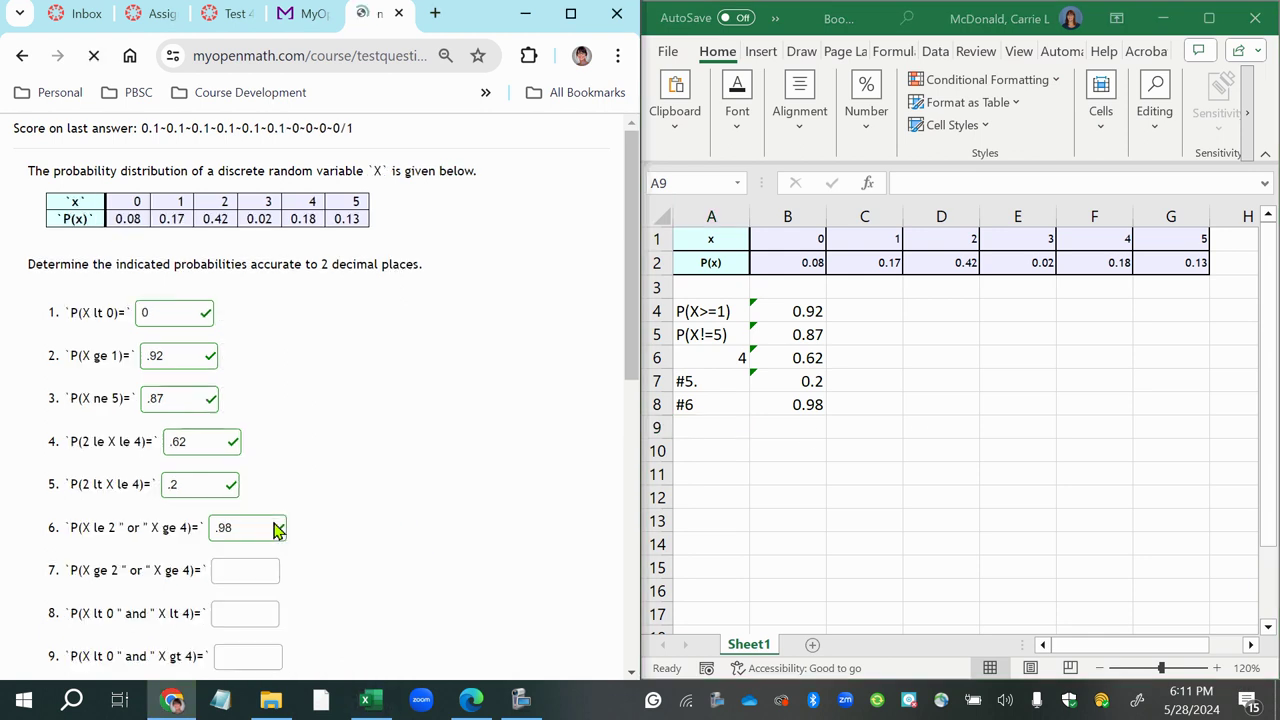
Label cell A9 as #7 for question 7.
left_click(262, 570)
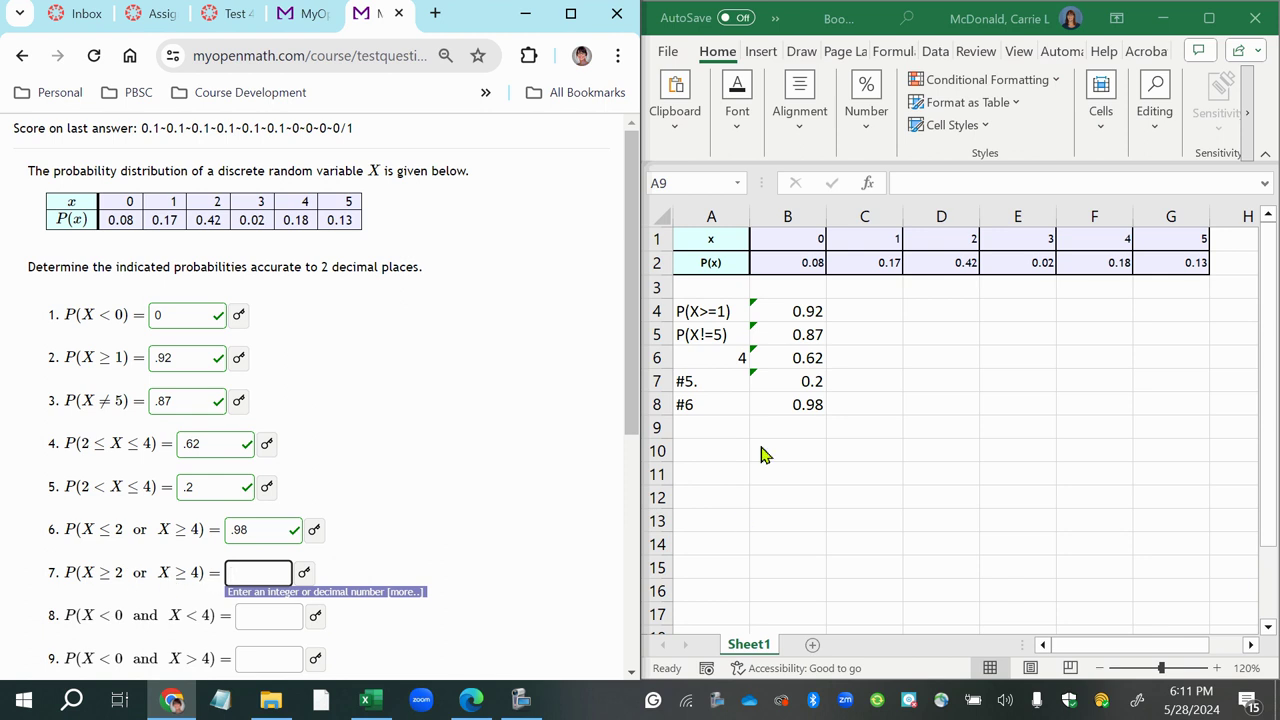
left_click(713, 429)
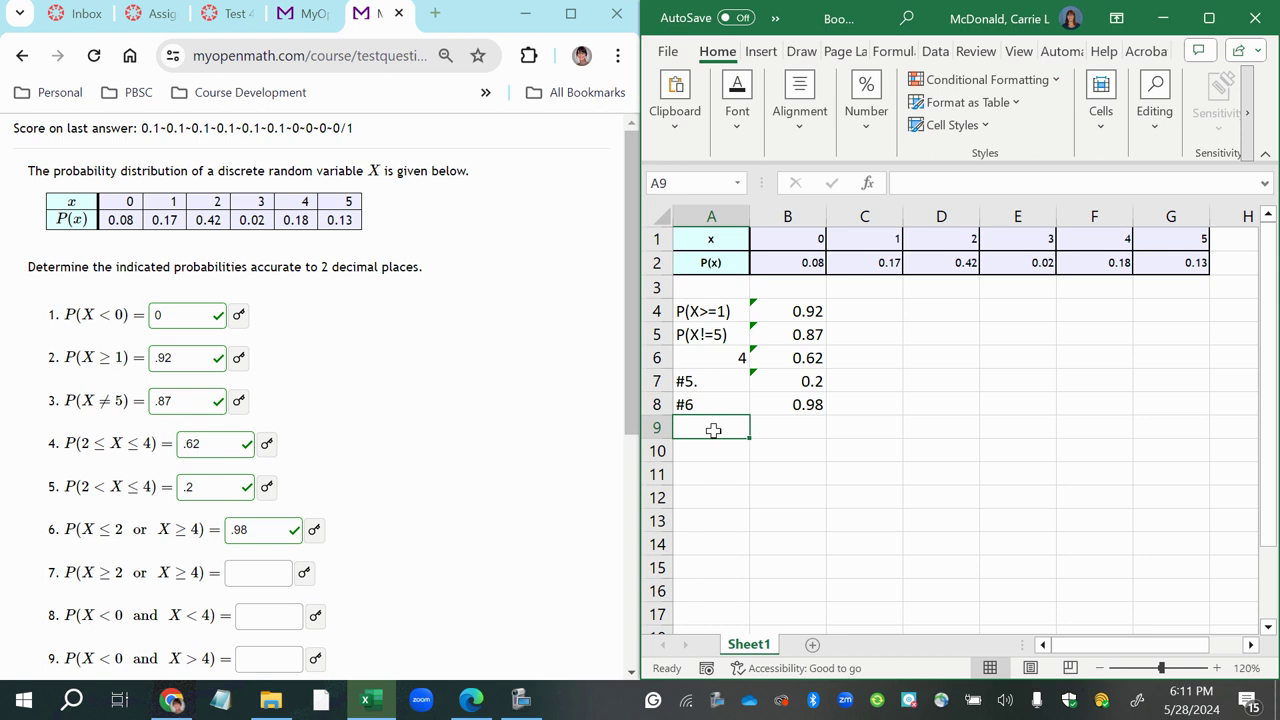
type("#7")
key("Tab")
Enter =sum(D2:G2) in B9, adding the missing equals sign, so it shows 0.75.
type("s")
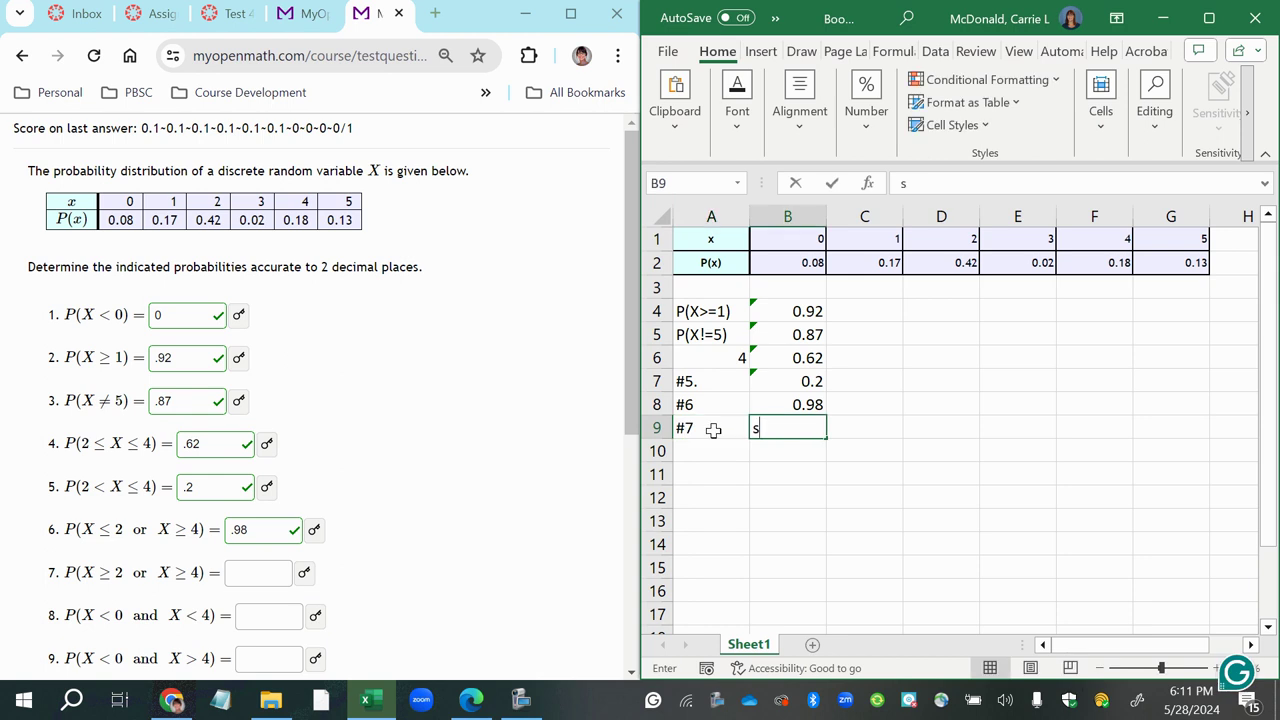
type("um(")
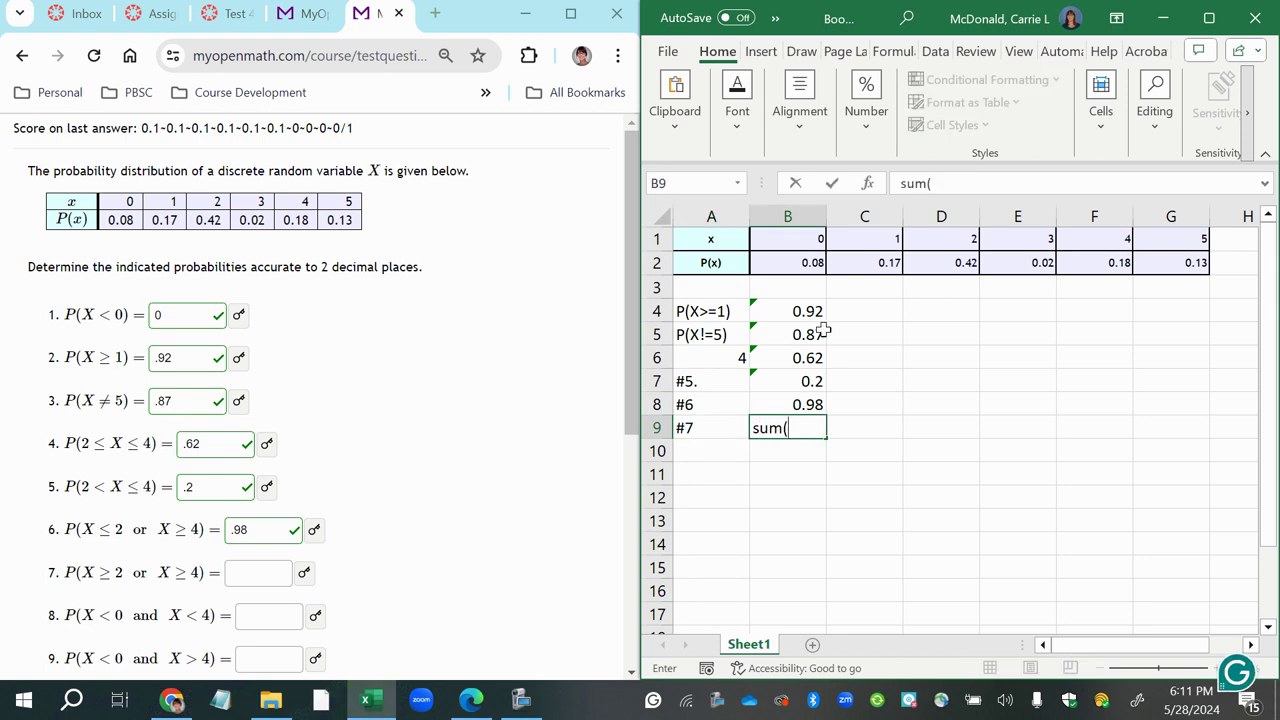
left_click(948, 260)
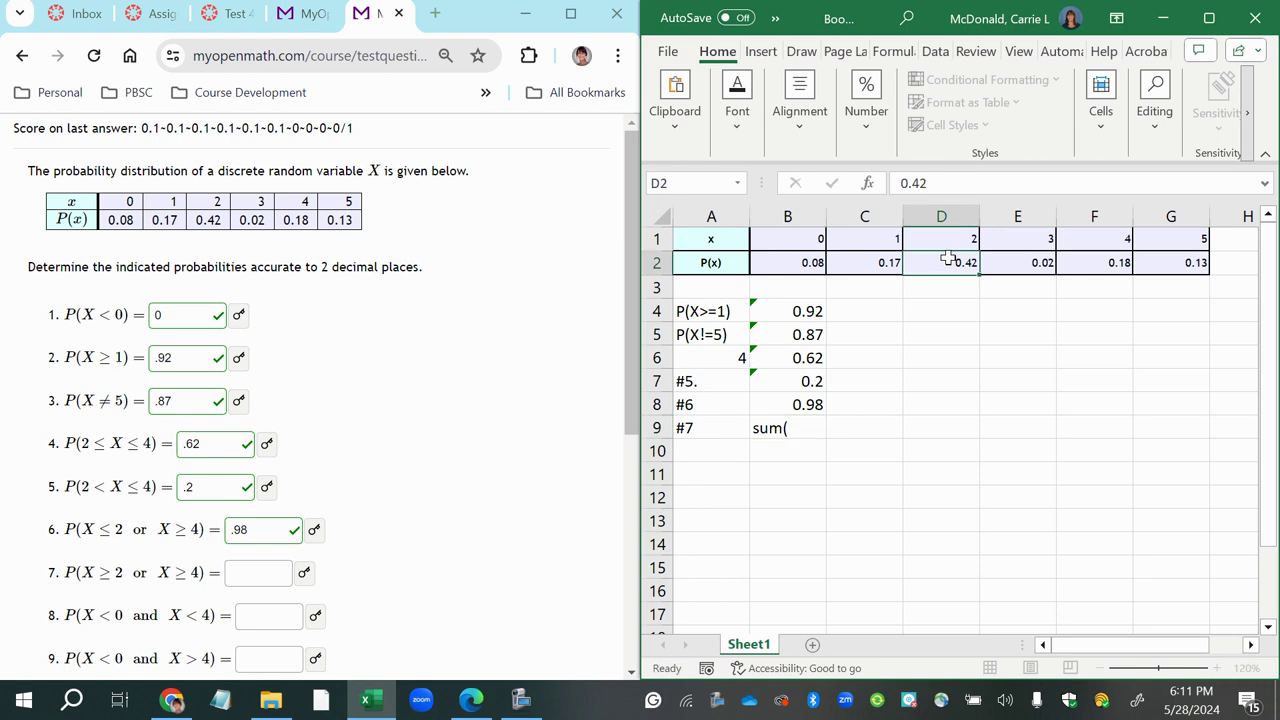
left_click_drag(948, 259, 1146, 259)
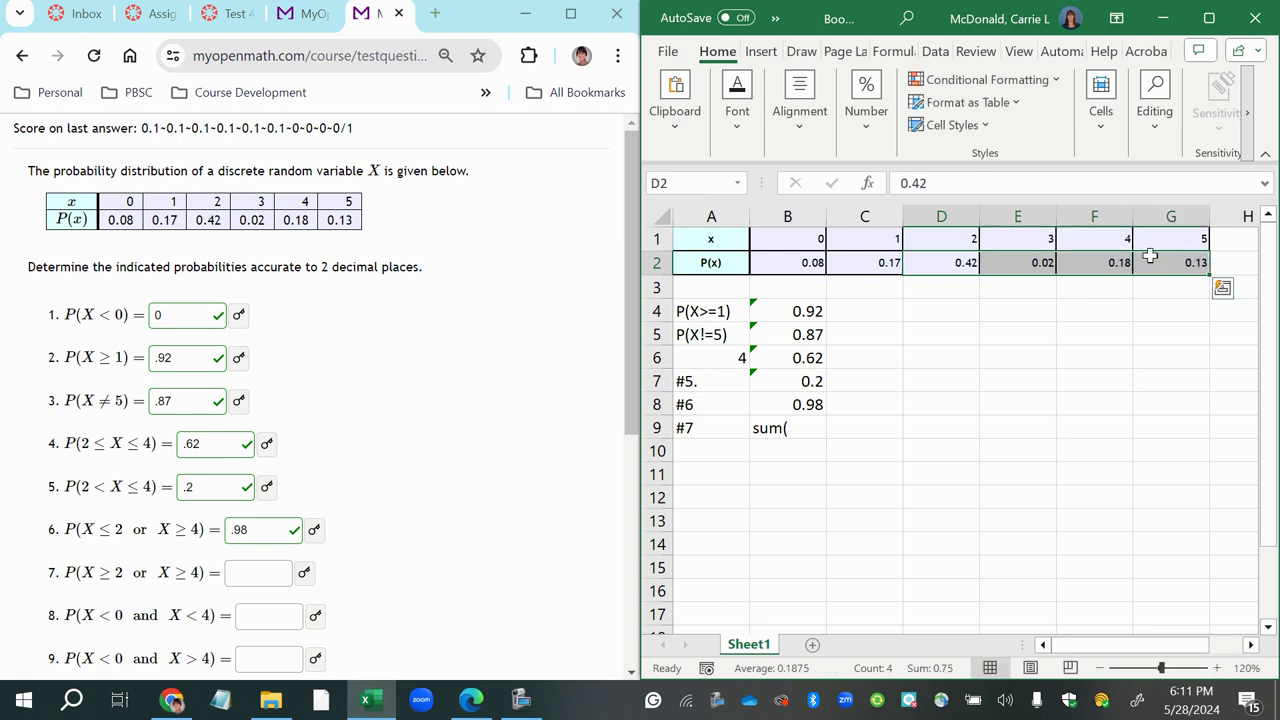
key("Return")
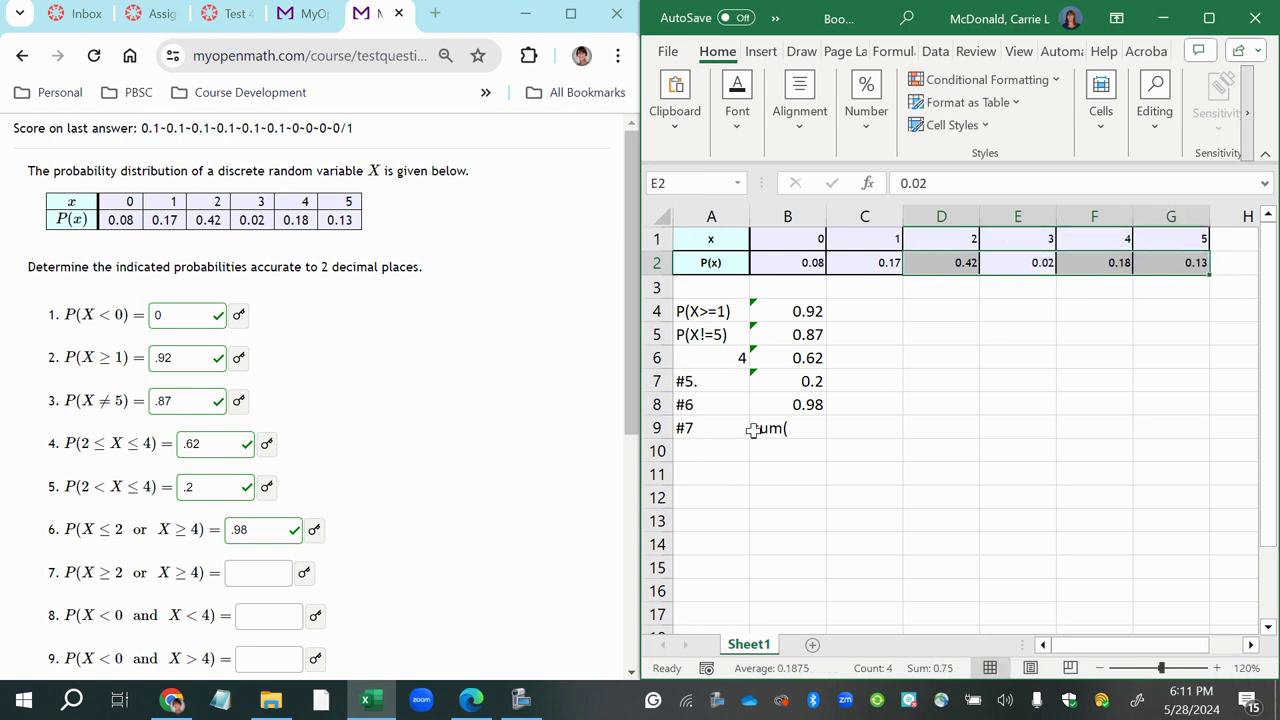
left_click(787, 430)
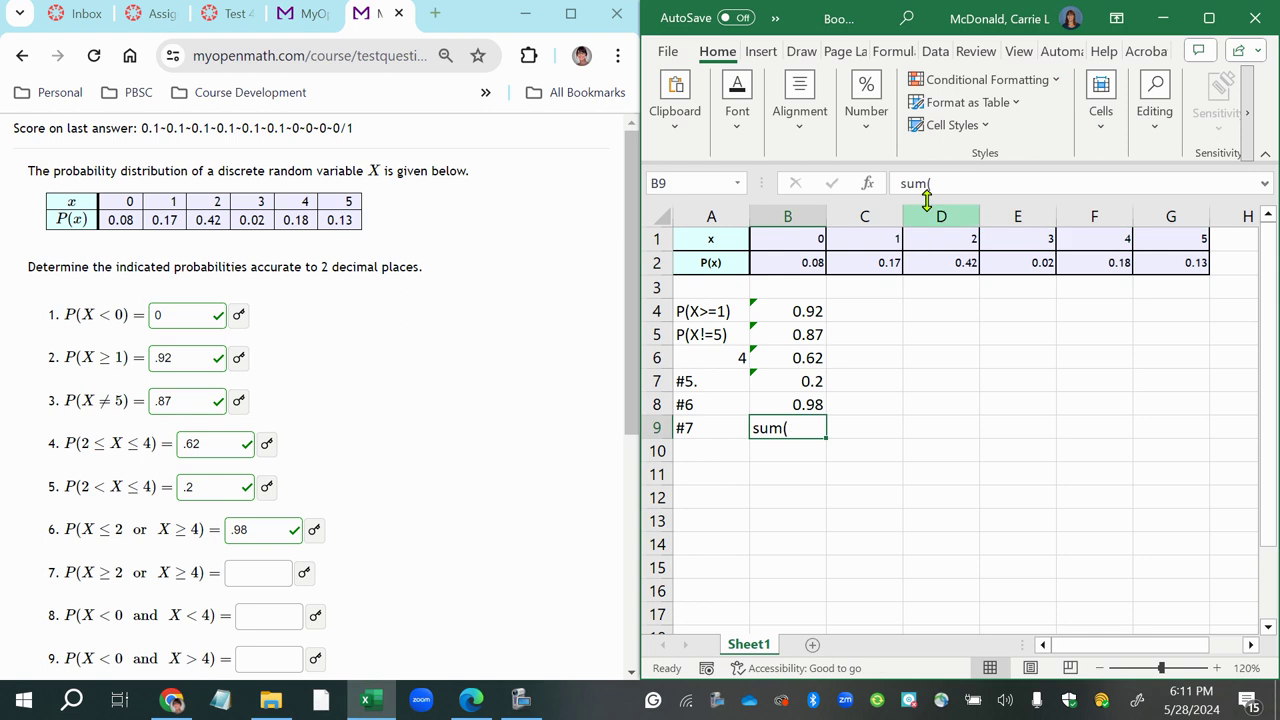
left_click(900, 186)
type("=")
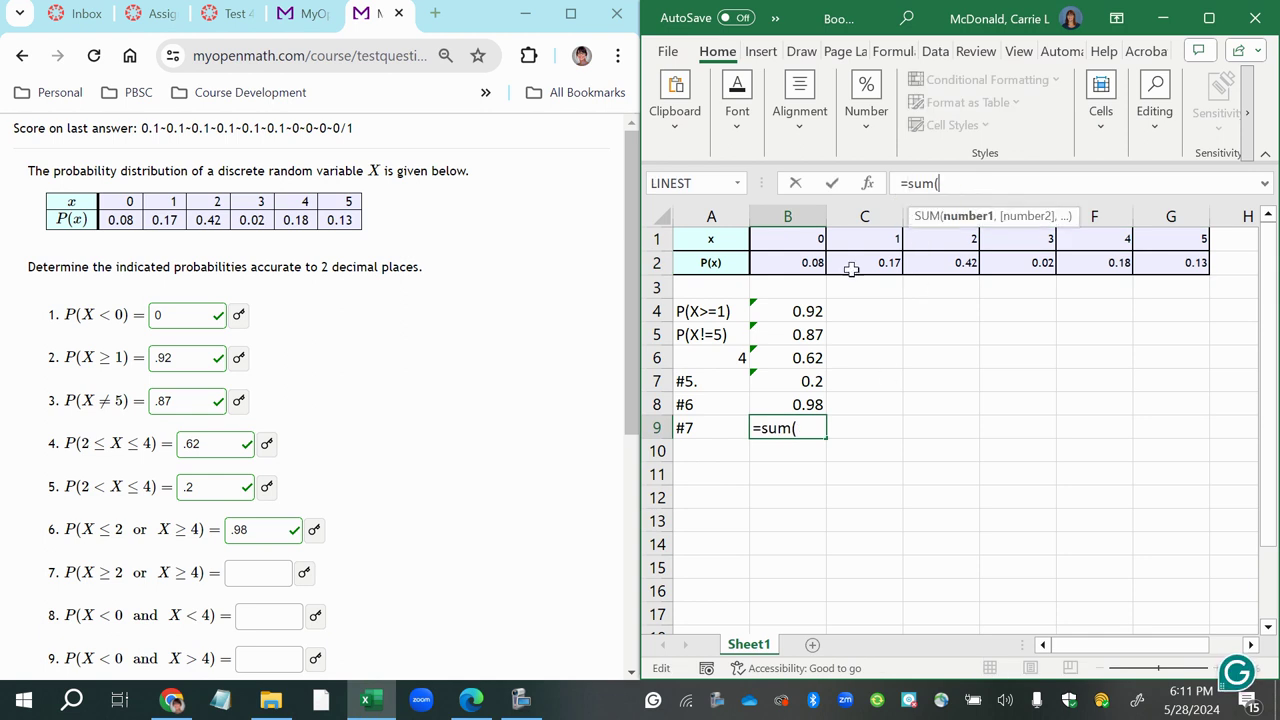
left_click_drag(912, 258, 1175, 262)
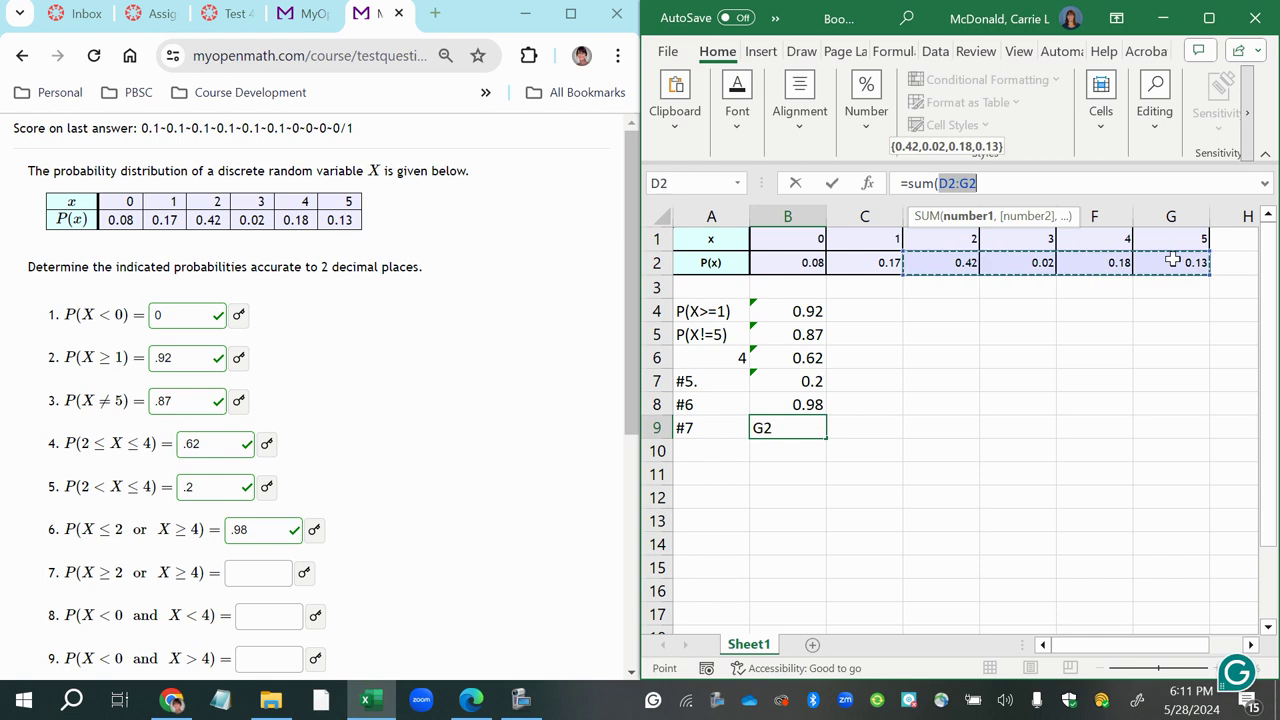
key("Return")
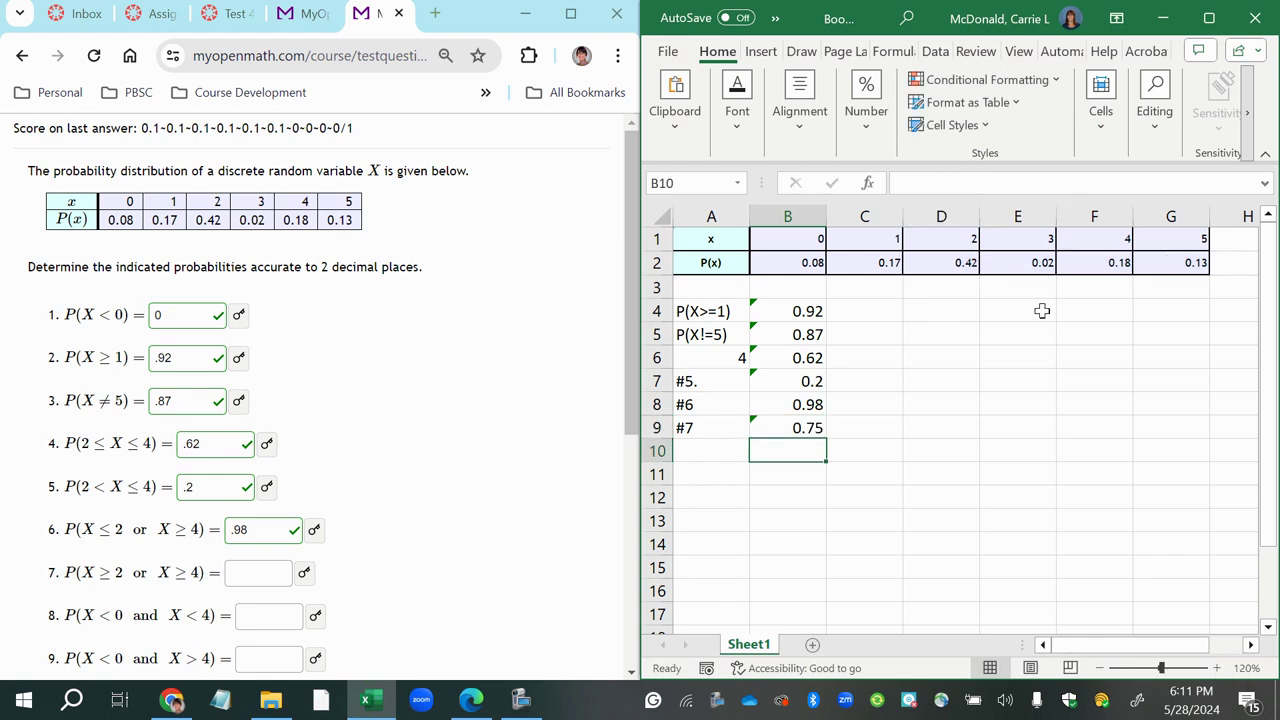
Submit .75 as the answer to MyOpenMath question 7.
left_click(272, 568)
type(".75")
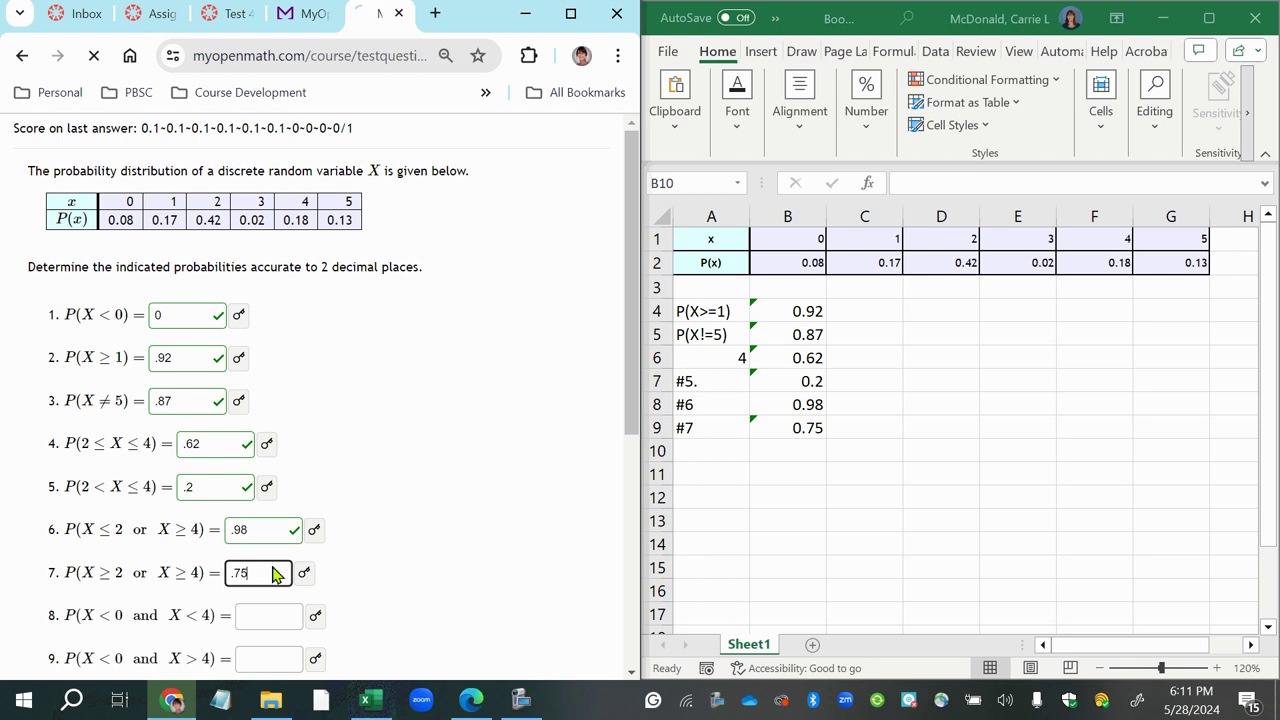
key("Return")
Enter 0 as the answer for question 8 and for question 9 in MyOpenMath.
left_click(245, 613)
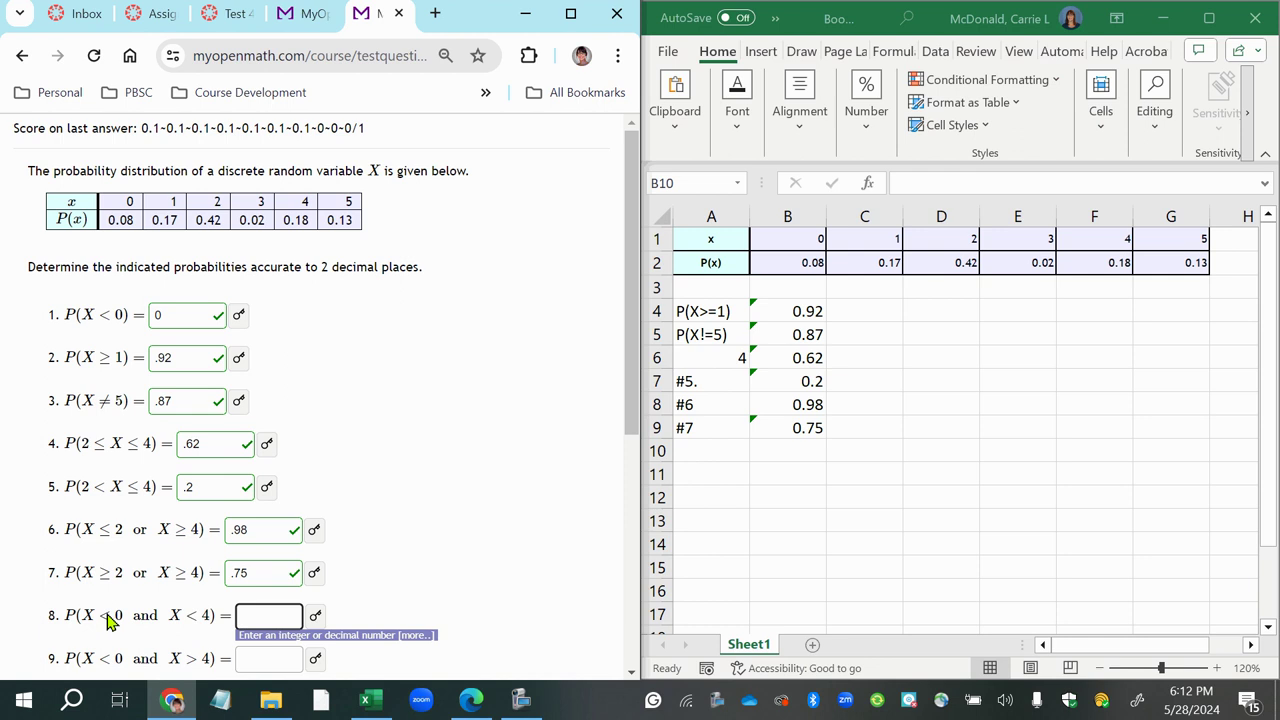
type("0")
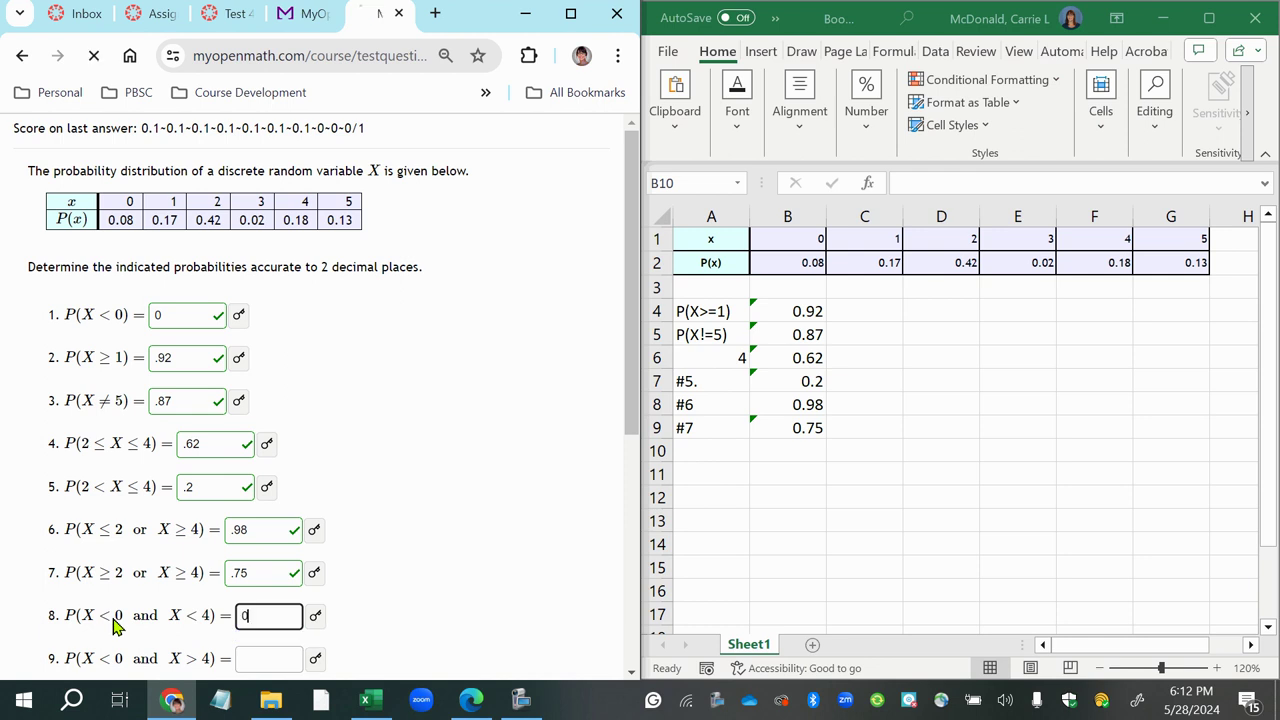
key("Return")
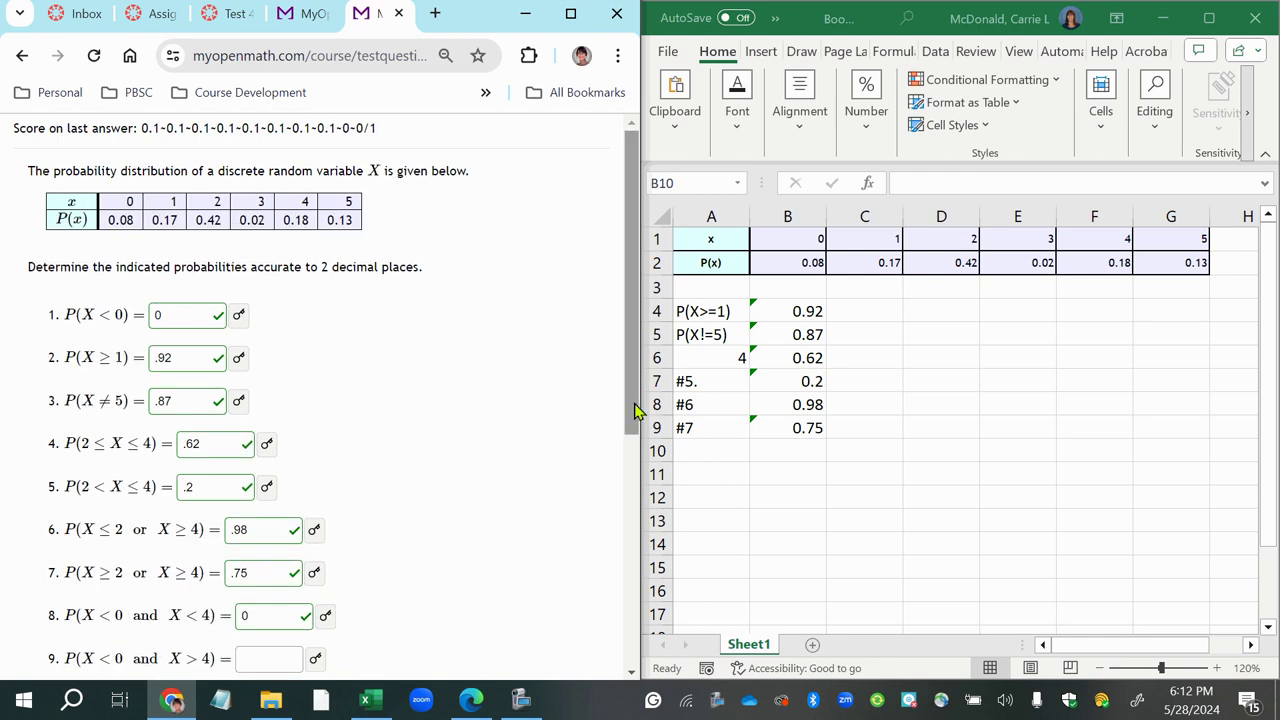
scroll(632, 400, "down", 2)
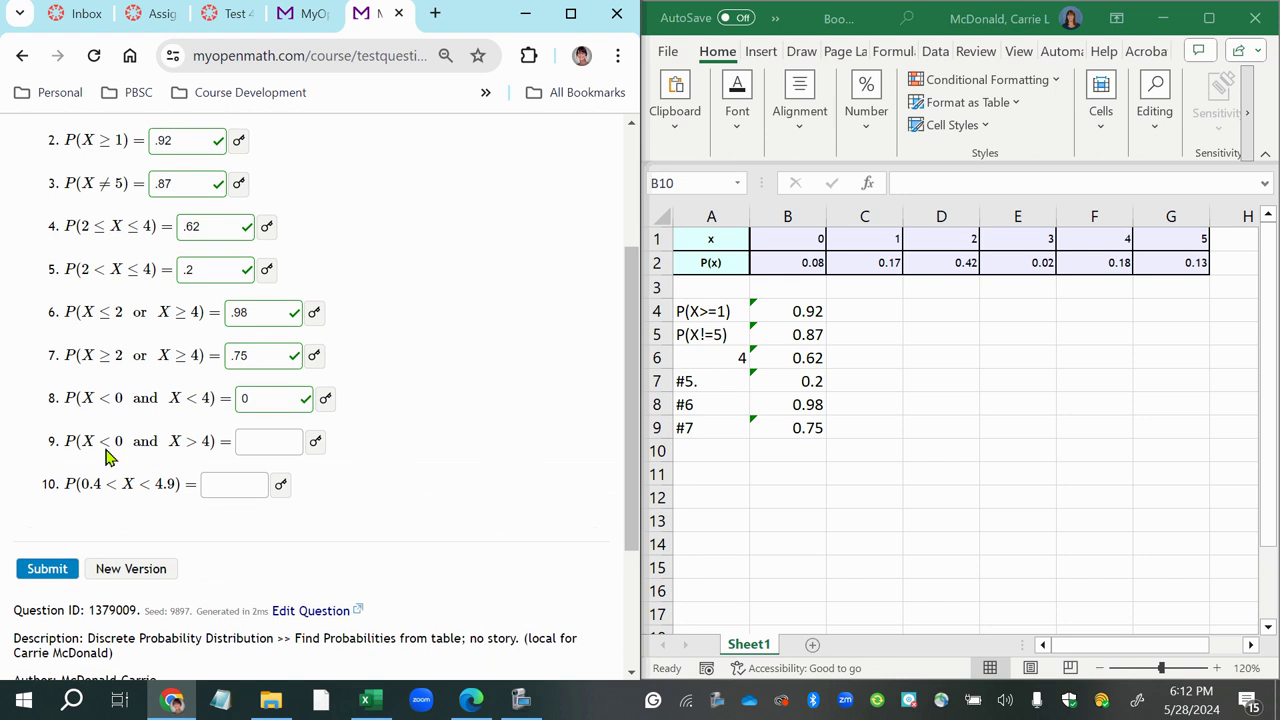
left_click(283, 437)
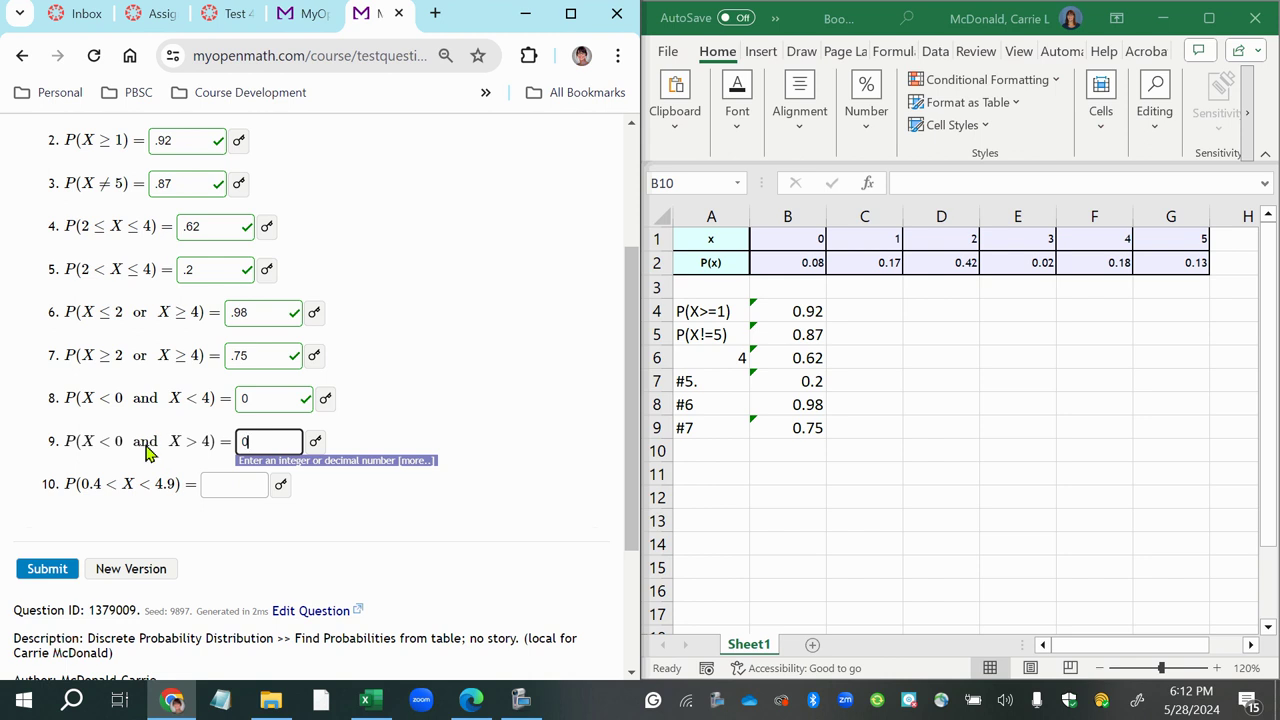
key("Return")
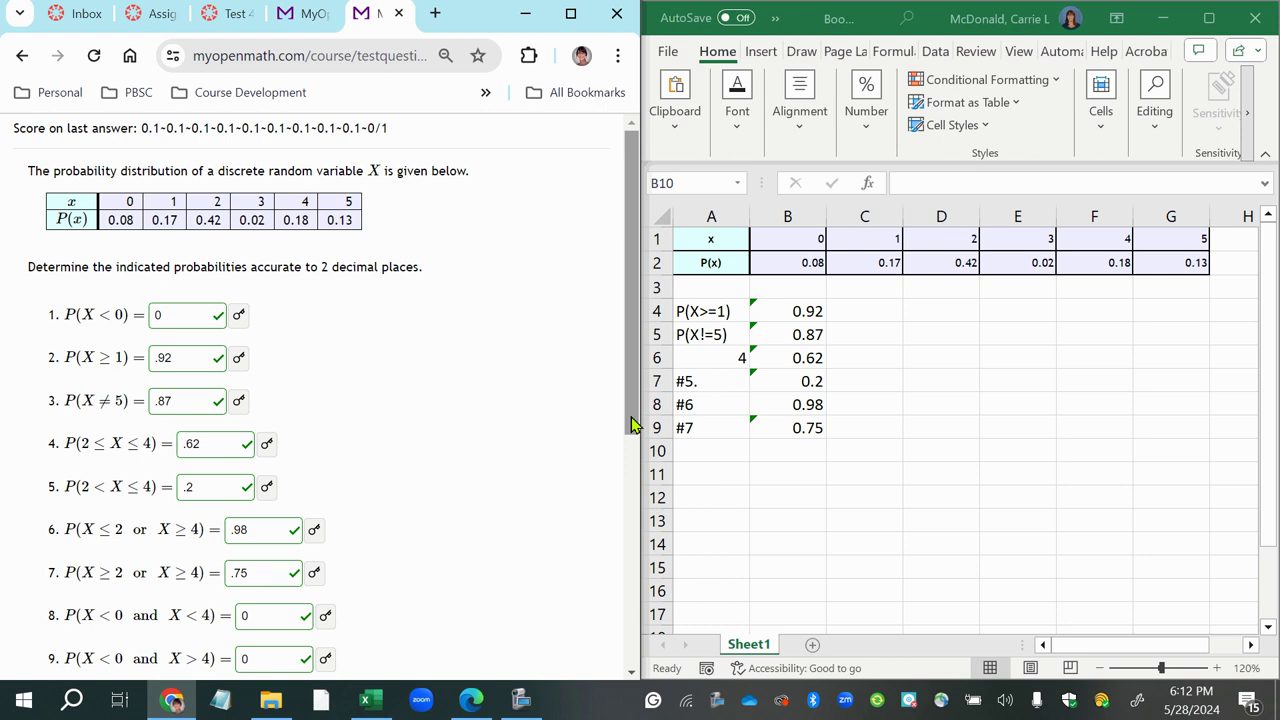
scroll(632, 300, "down", 3)
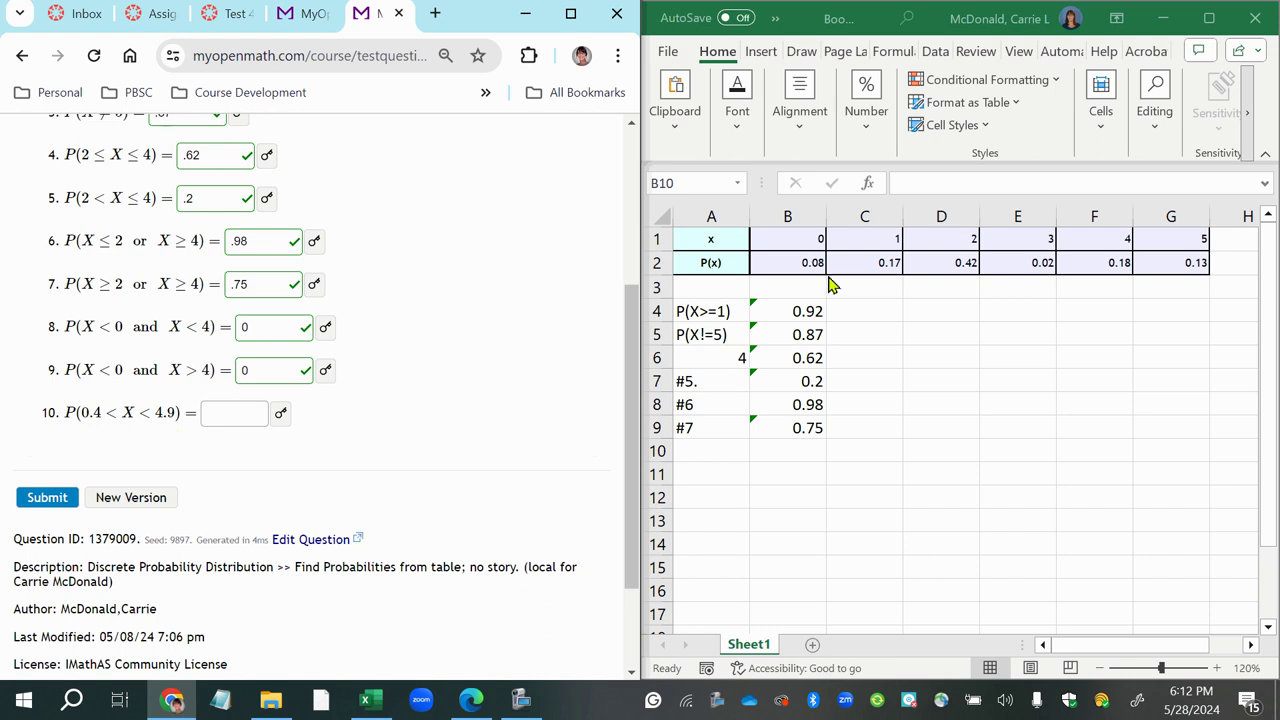
Label A10 '#8' and put =SUM(C2:F2) in B10, giving 0.79.
left_click(722, 445)
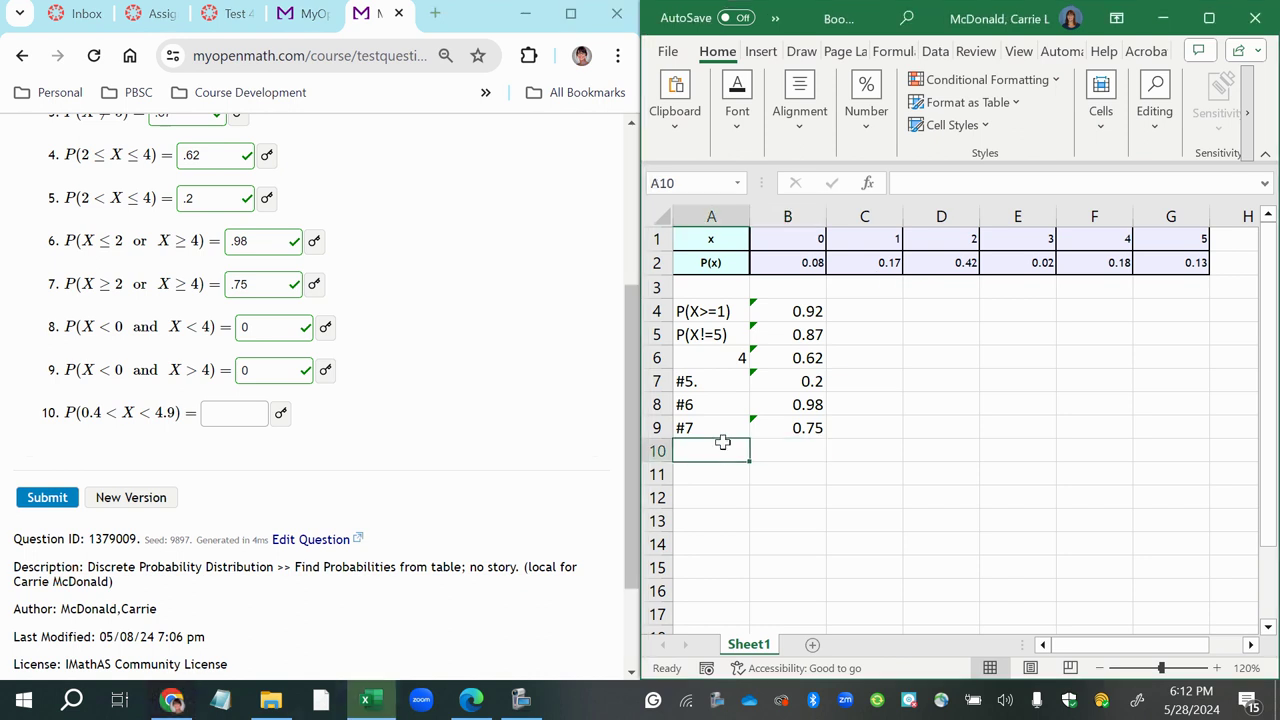
type("#8")
key("Tab")
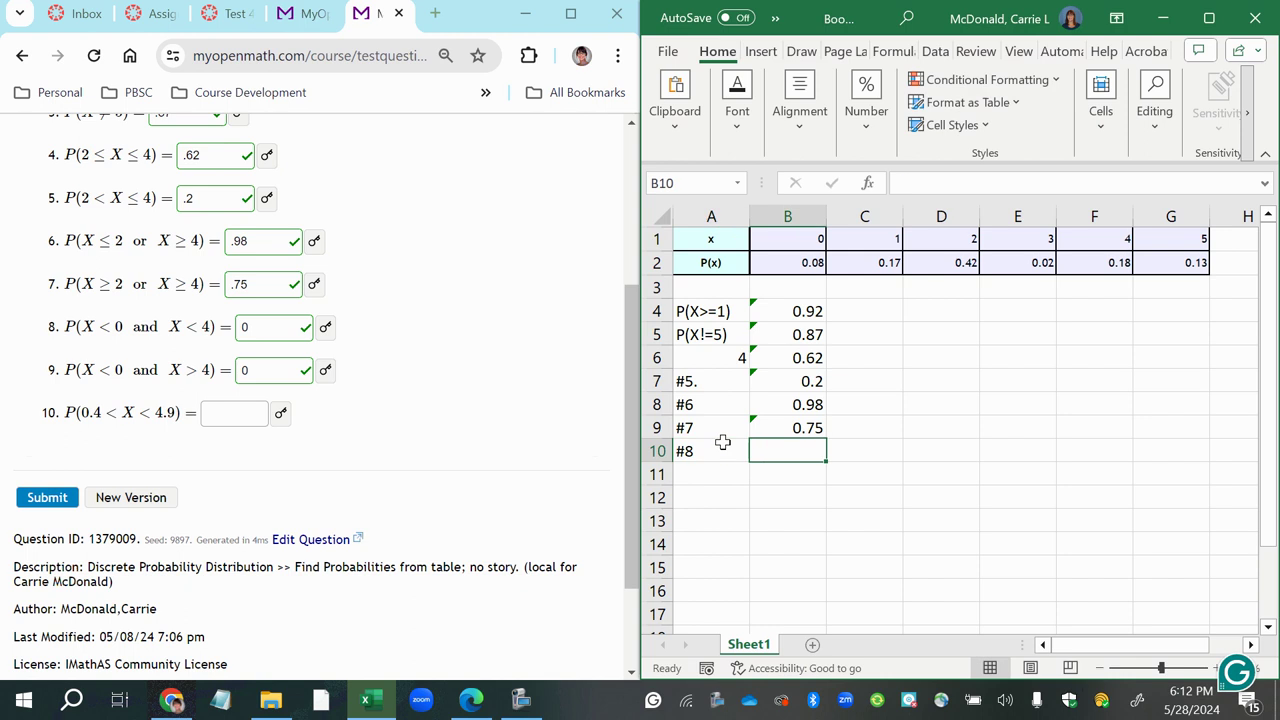
type("=sum(")
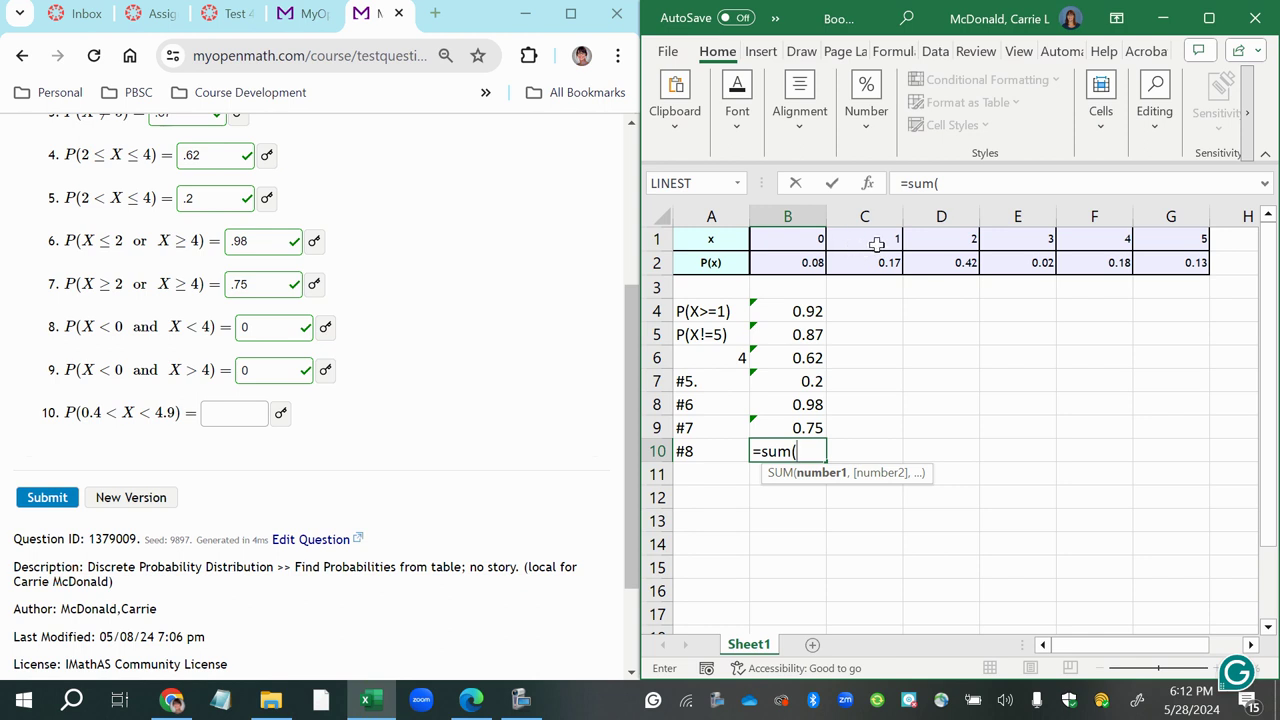
left_click(876, 263)
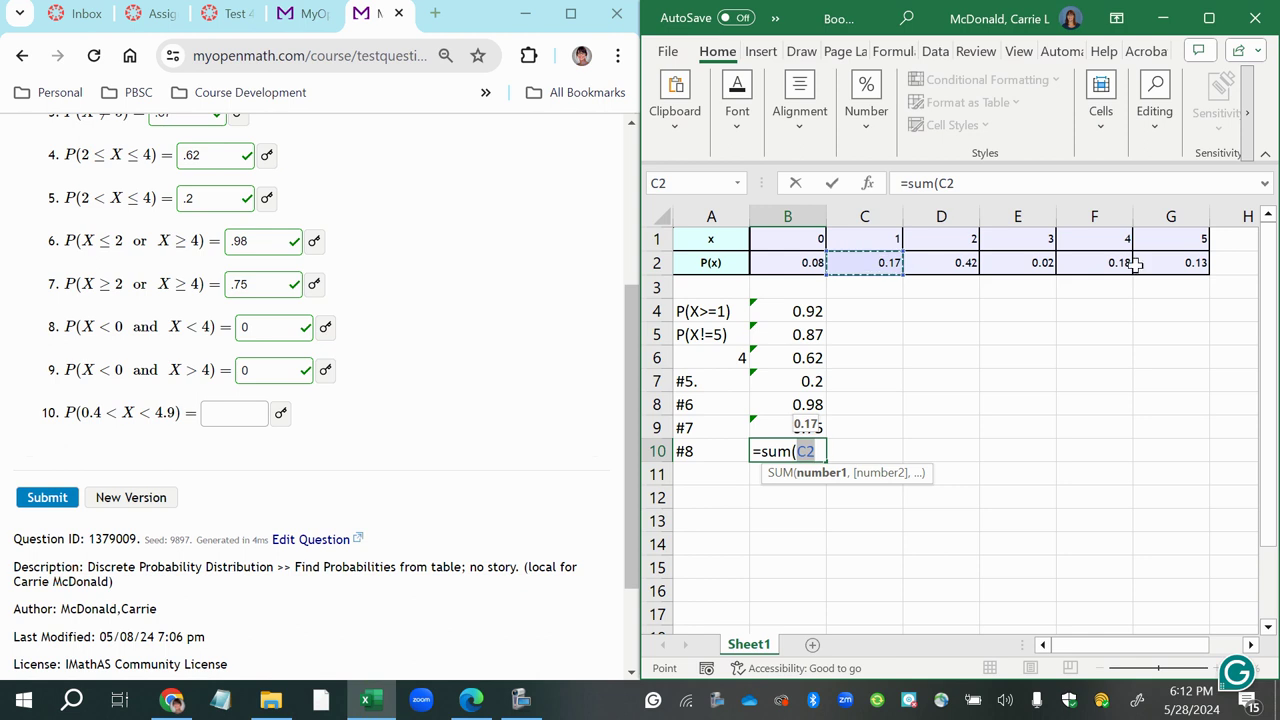
left_click_drag(882, 262, 1071, 262)
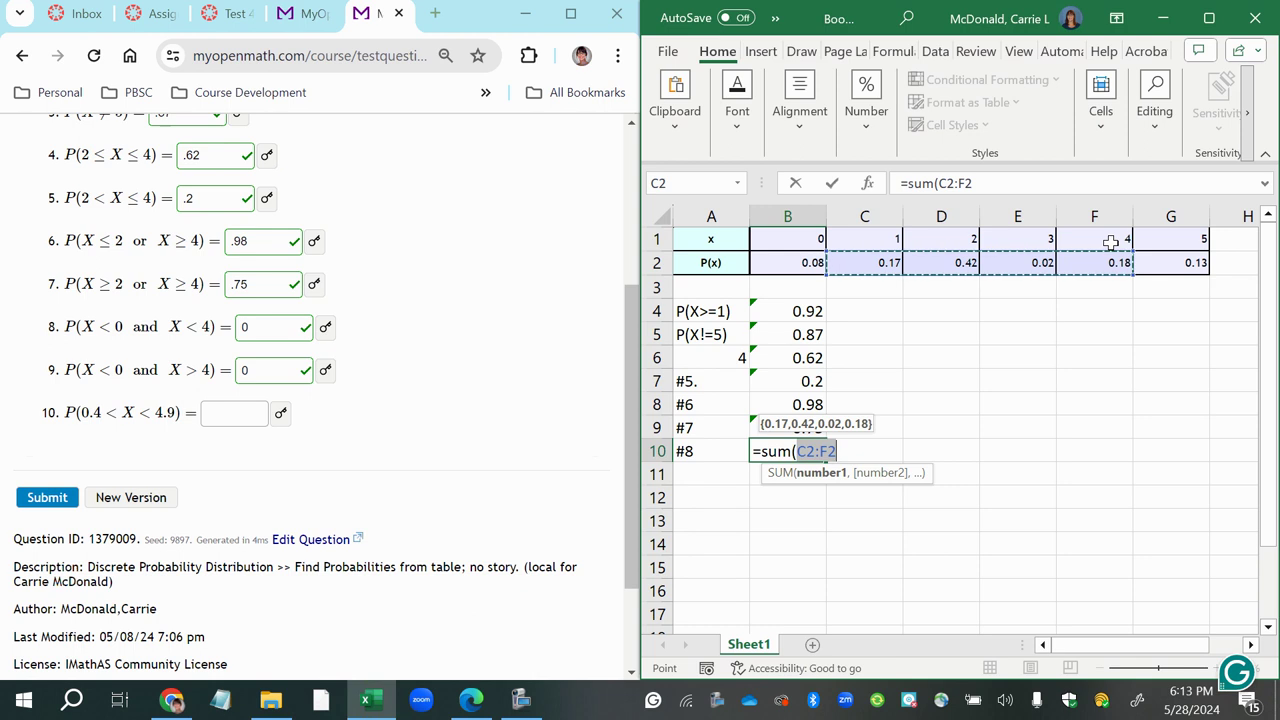
key("Return")
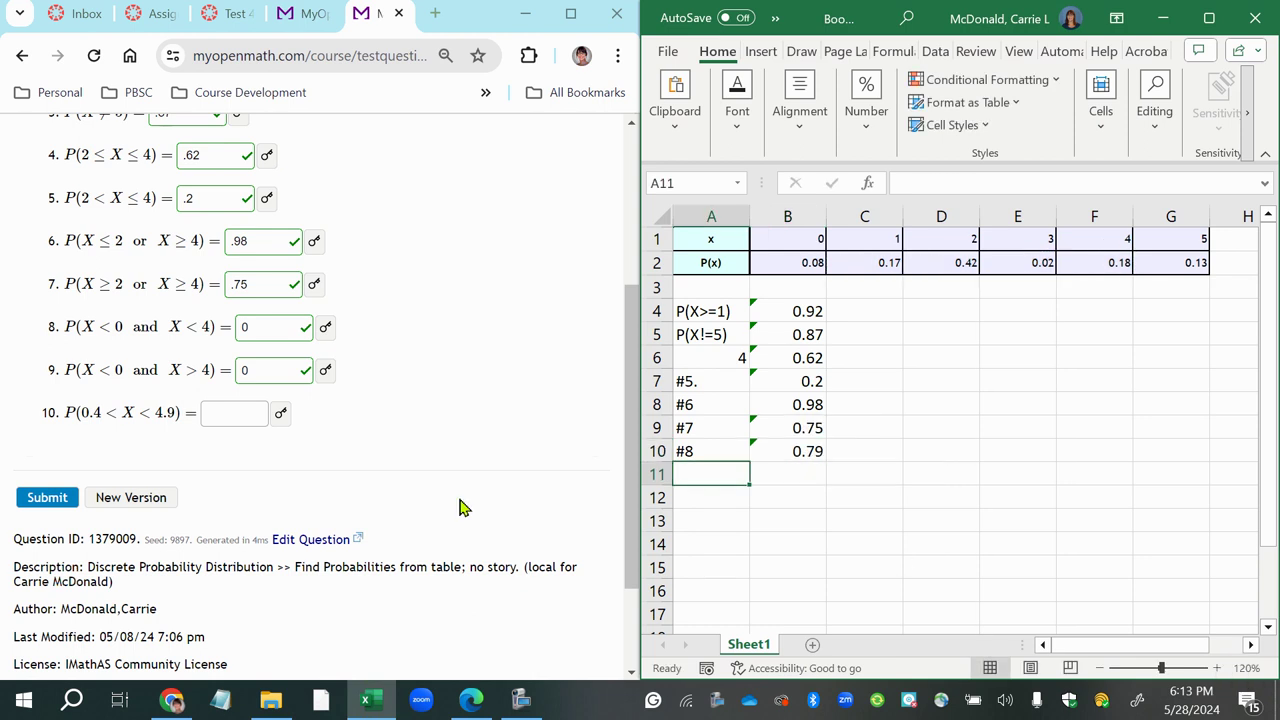
Answer .79 for question 10 in MyOpenMath.
left_click(235, 412)
type(".79")
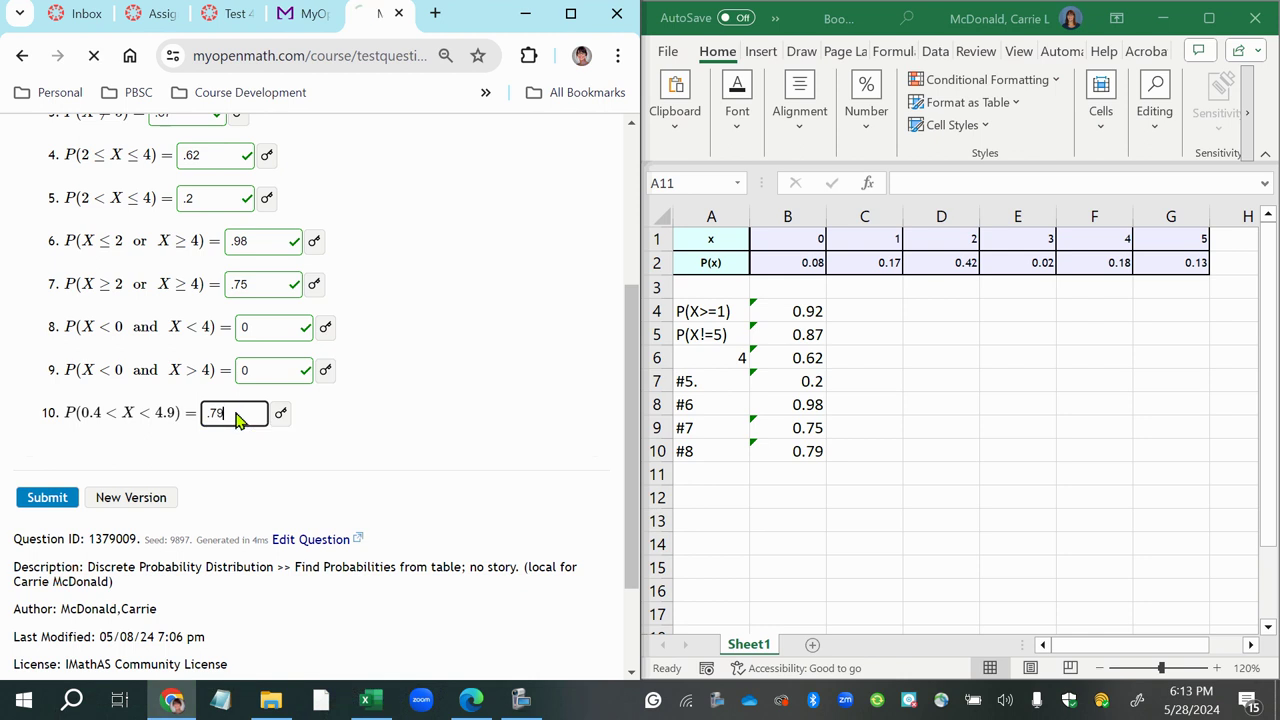
key("Return")
Check that all ten answers are marked correct, then load a new version of the problem.
left_click_drag(633, 413, 607, 485)
scroll(614, 480, "up", 1)
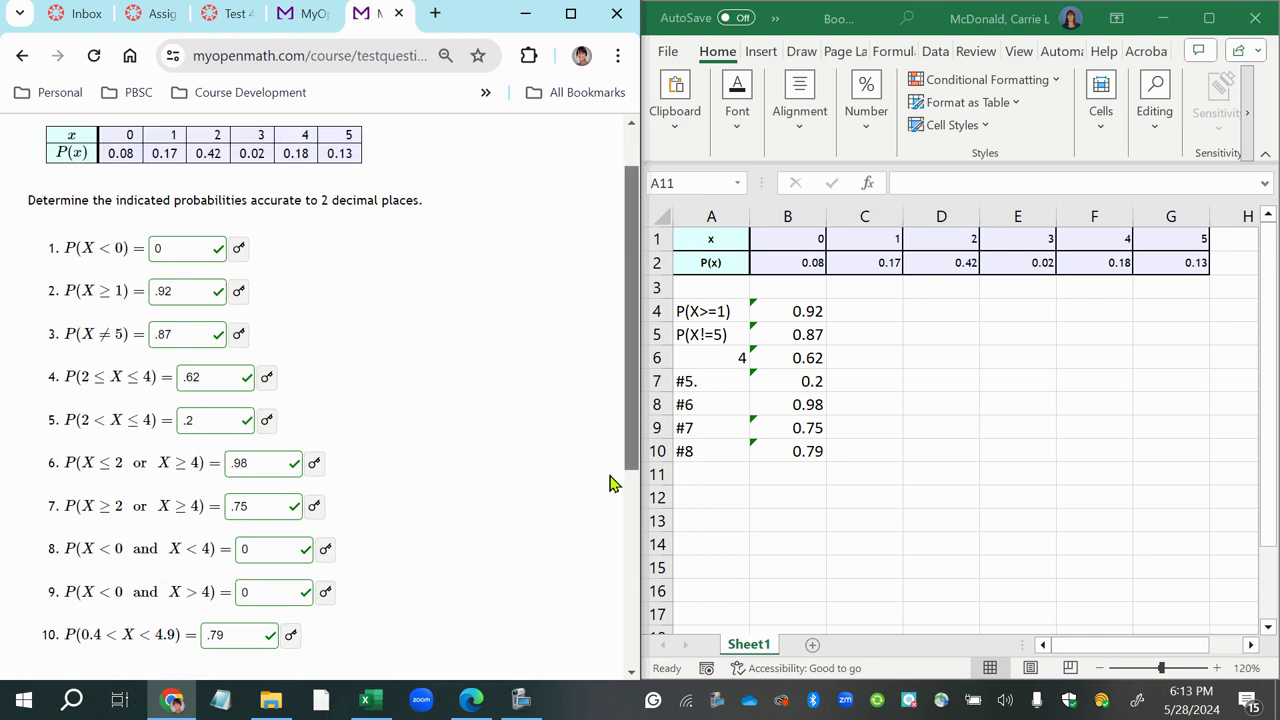
scroll(600, 529, "down", 2)
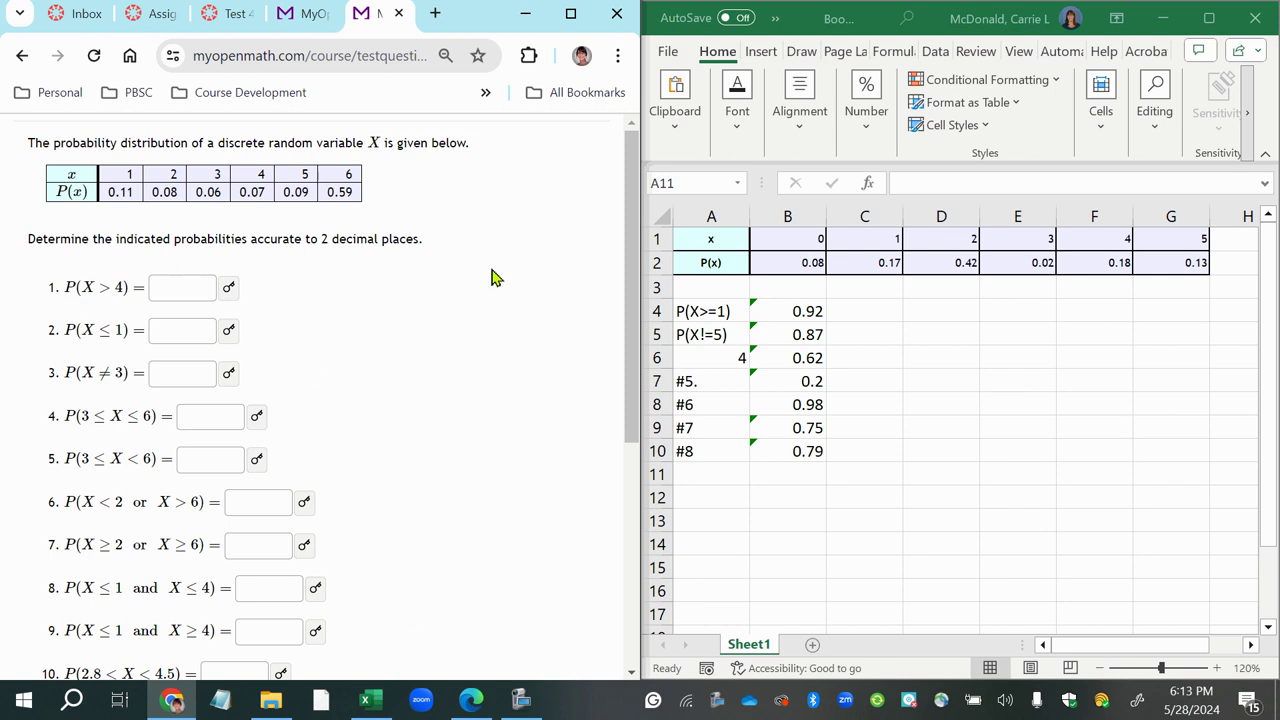
left_click(521, 699)
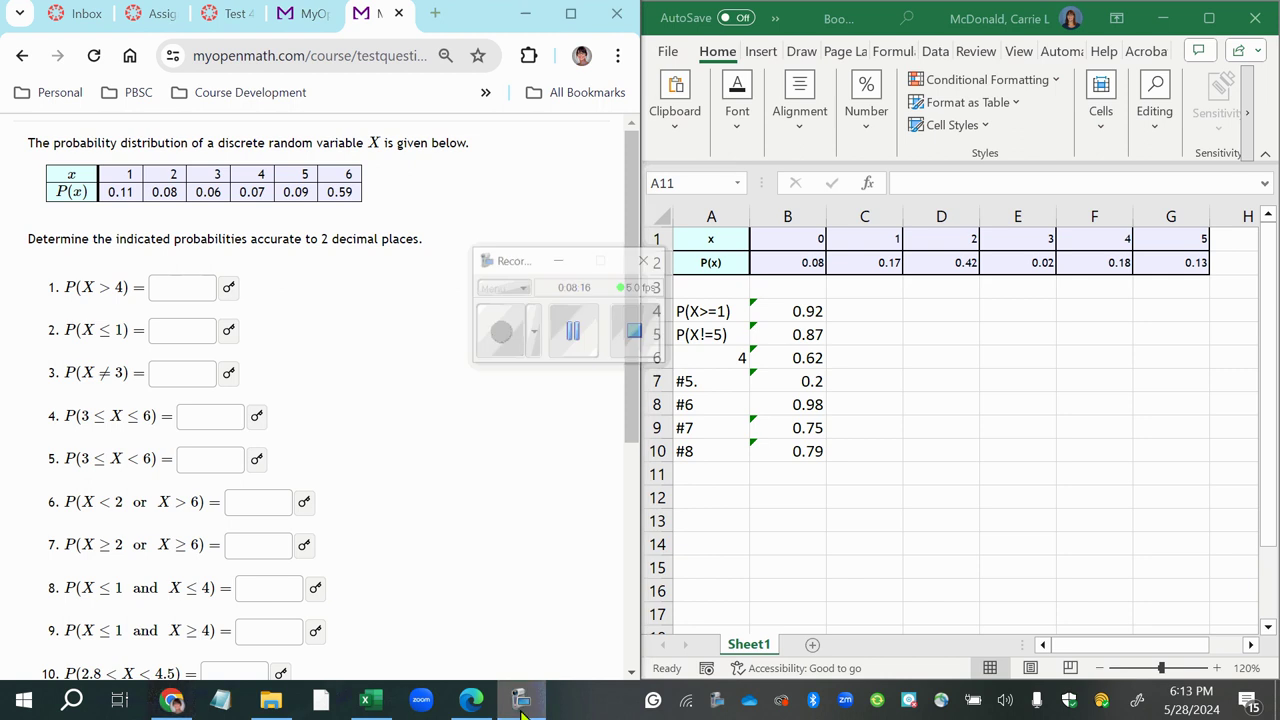